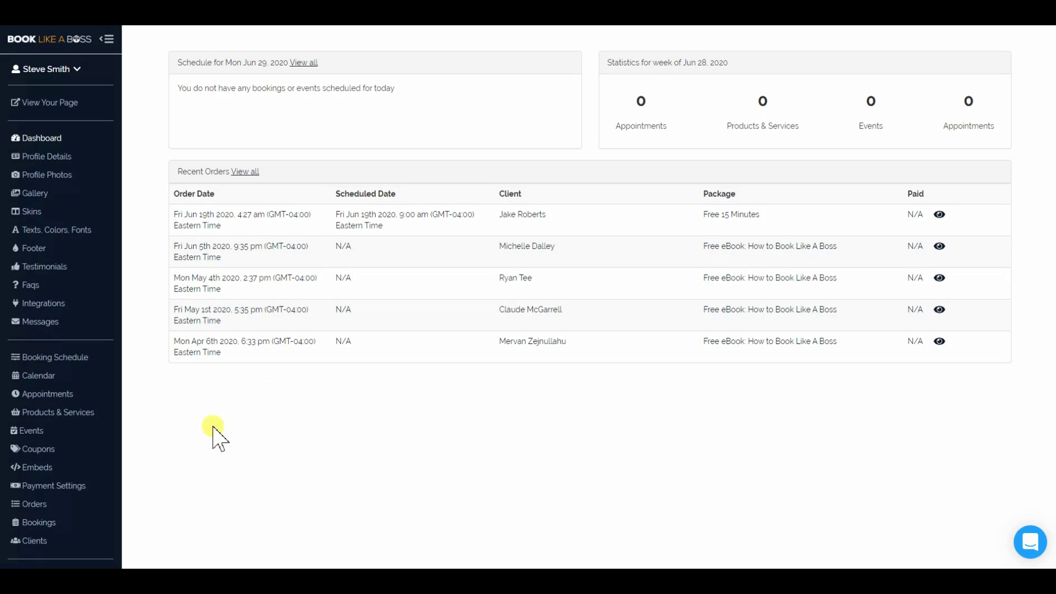
Step: Add a new event named Million Dollar Webinar and leave all calendars unselected in its calendar settings
{"action": "left_click", "coordinate": [29, 432]}
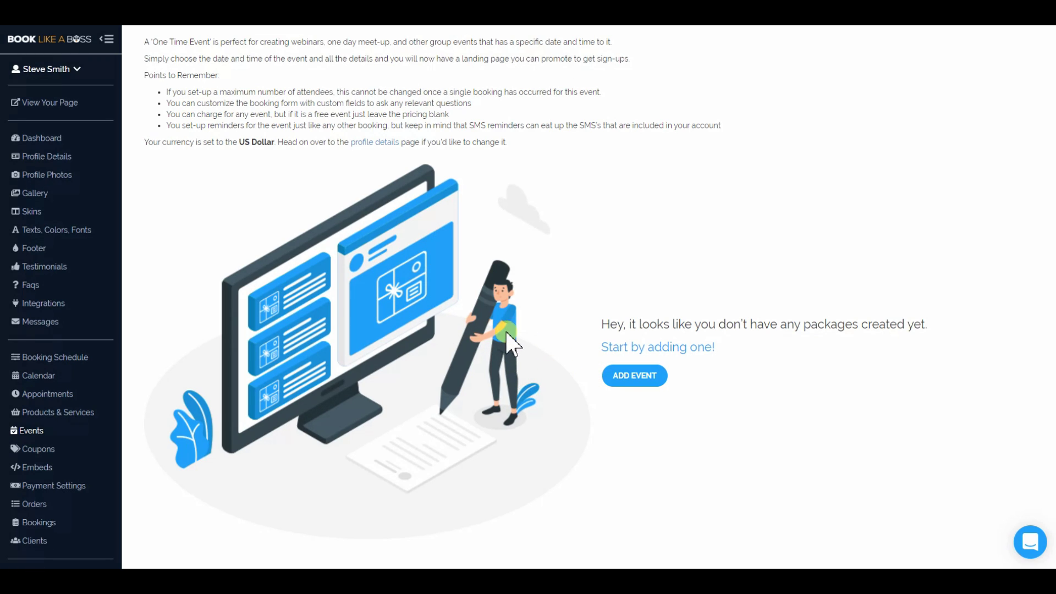
{"action": "left_click", "coordinate": [638, 385]}
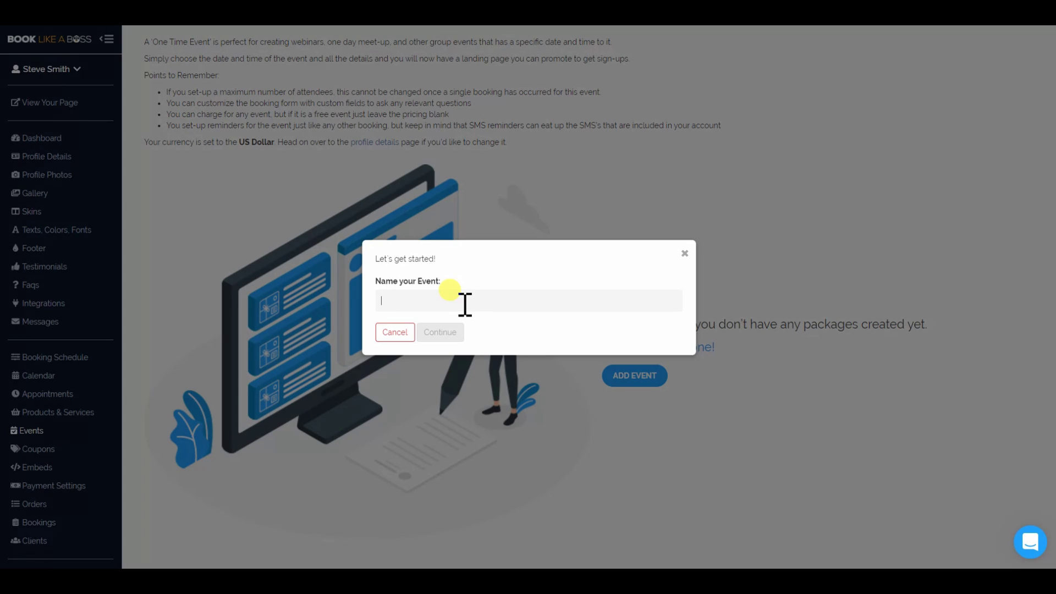
{"action": "type", "text": "Million Dollar Webinar"}
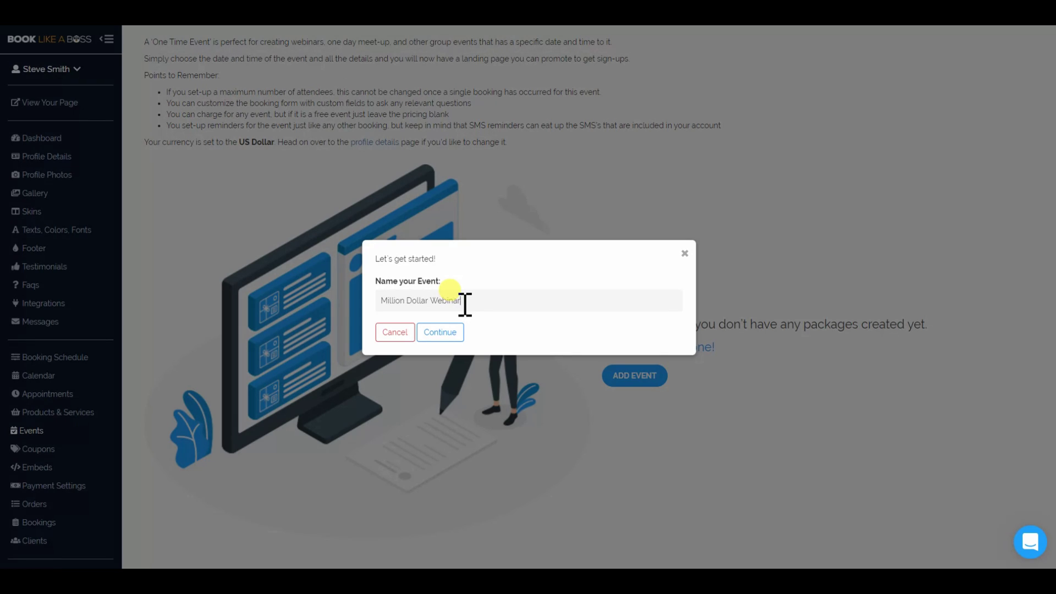
{"action": "left_click", "coordinate": [443, 333]}
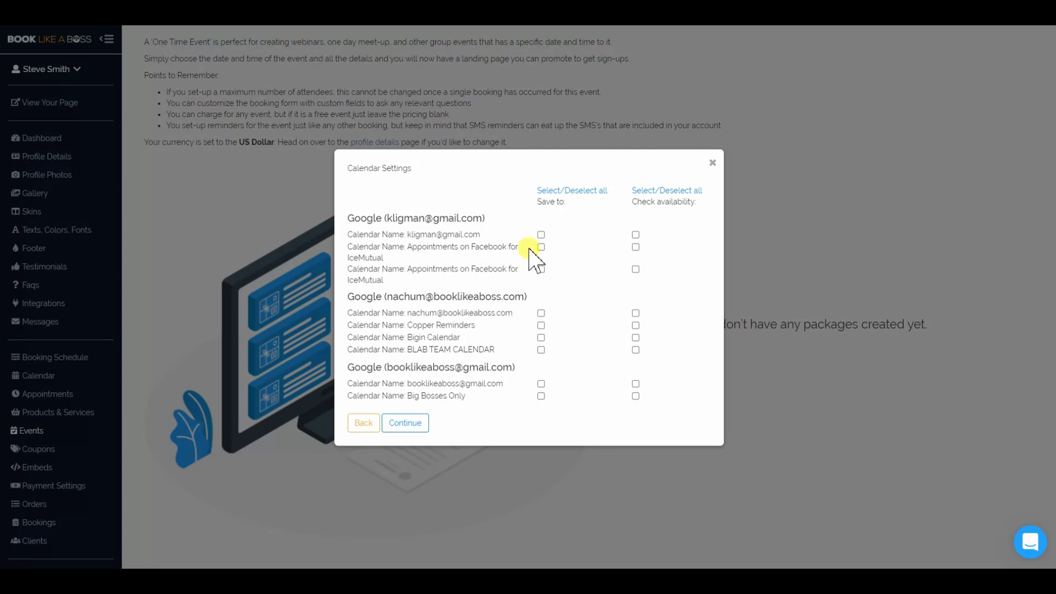
{"action": "left_click", "coordinate": [407, 423]}
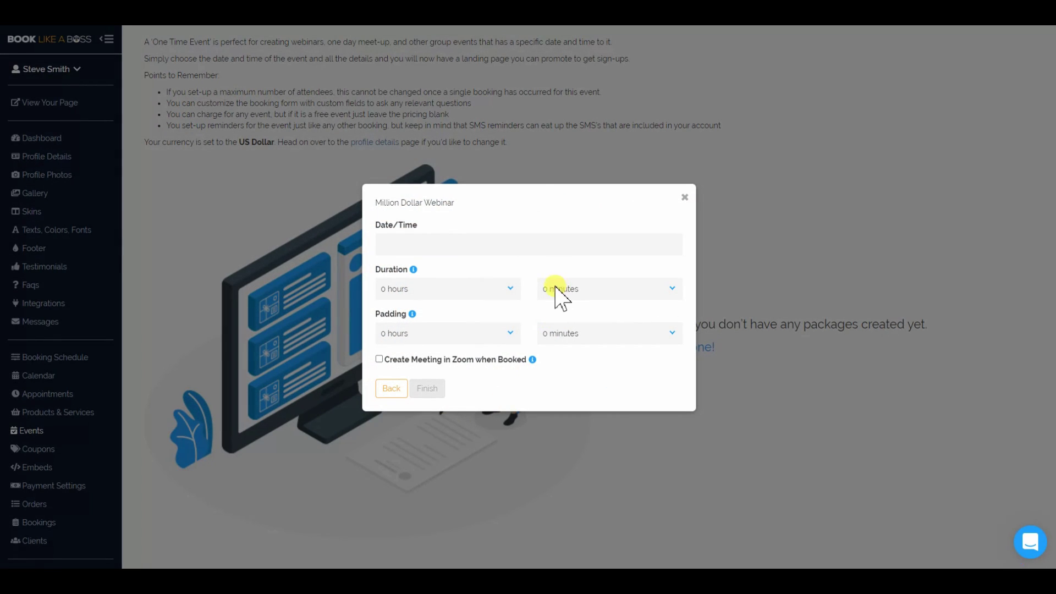
{"action": "left_click", "coordinate": [471, 245]}
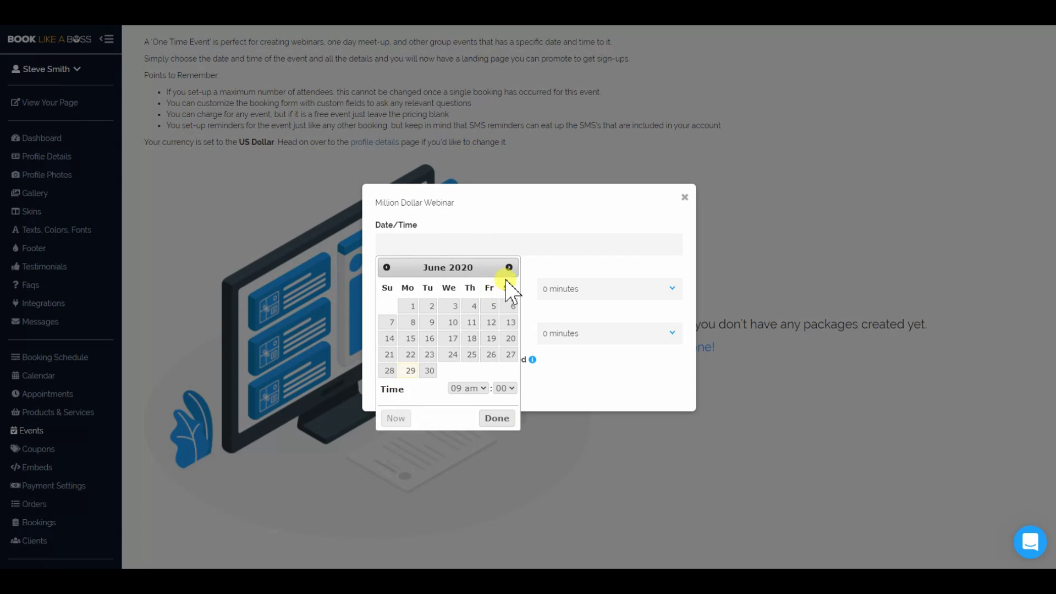
{"action": "left_click", "coordinate": [510, 268]}
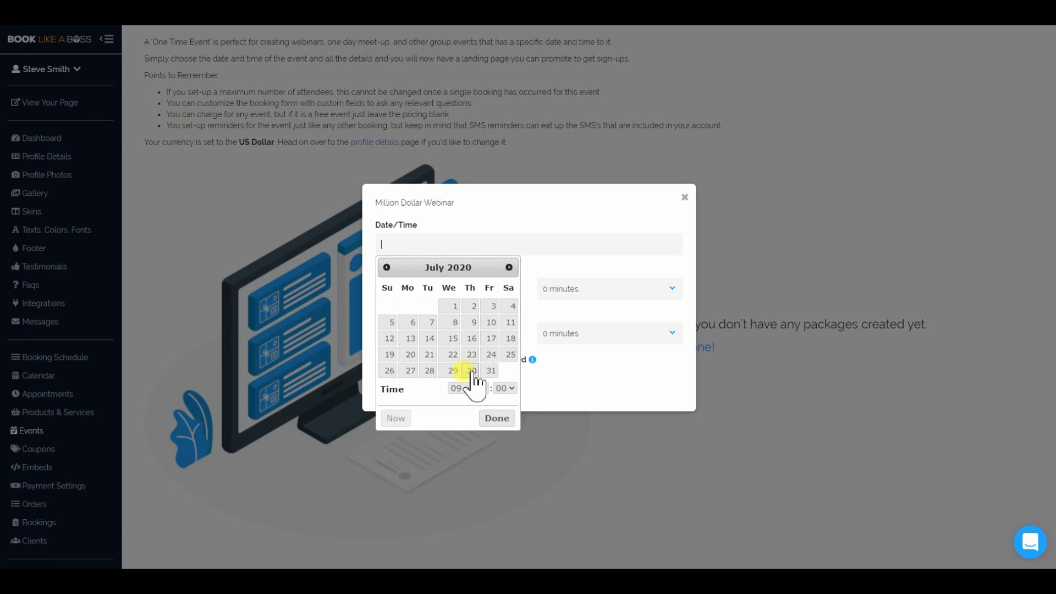
{"action": "left_click", "coordinate": [452, 372]}
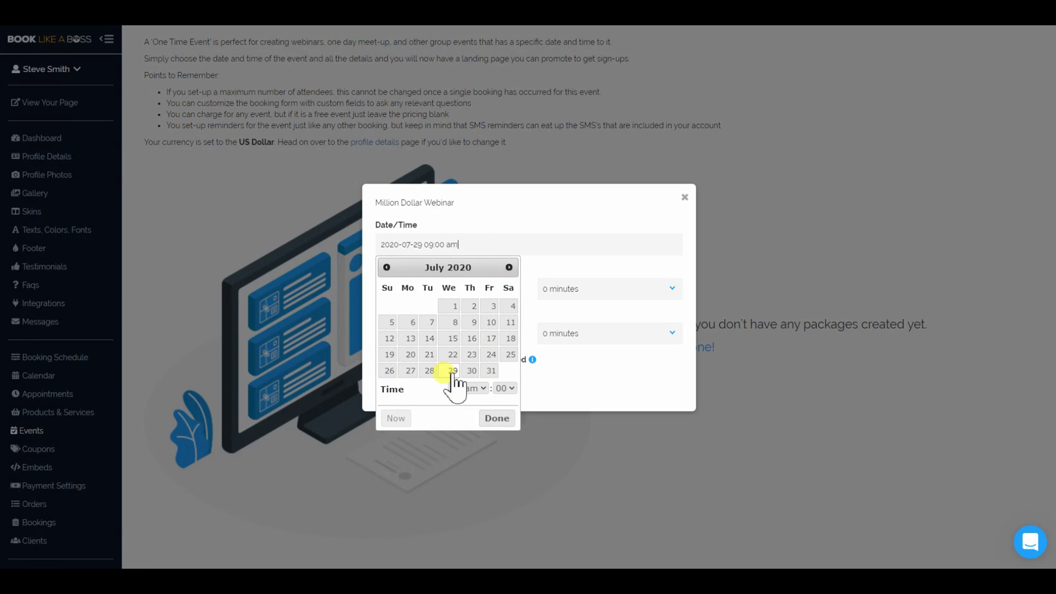
{"action": "left_click", "coordinate": [476, 389]}
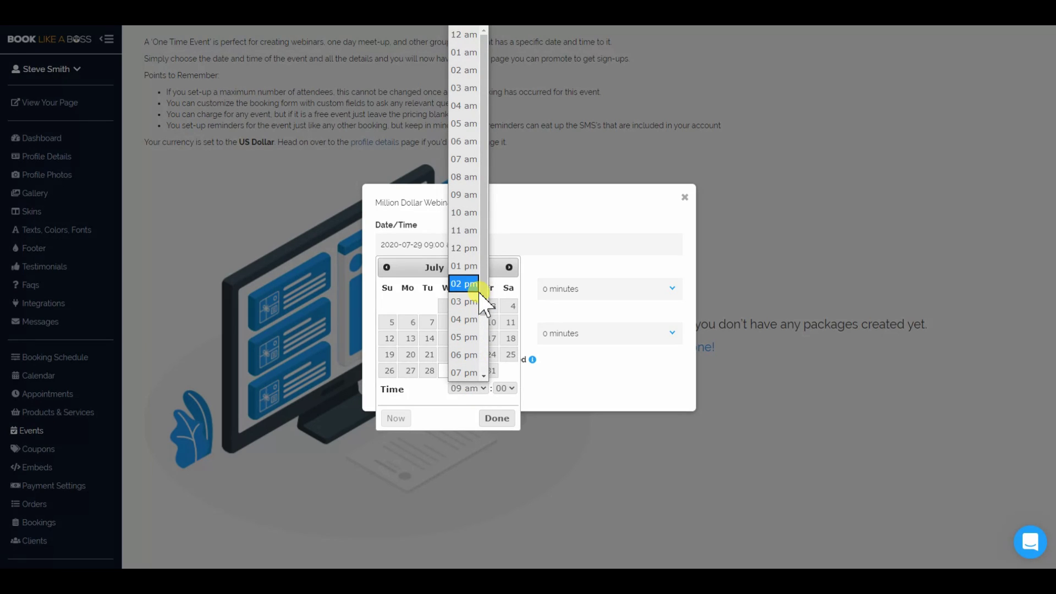
{"action": "left_click", "coordinate": [477, 291]}
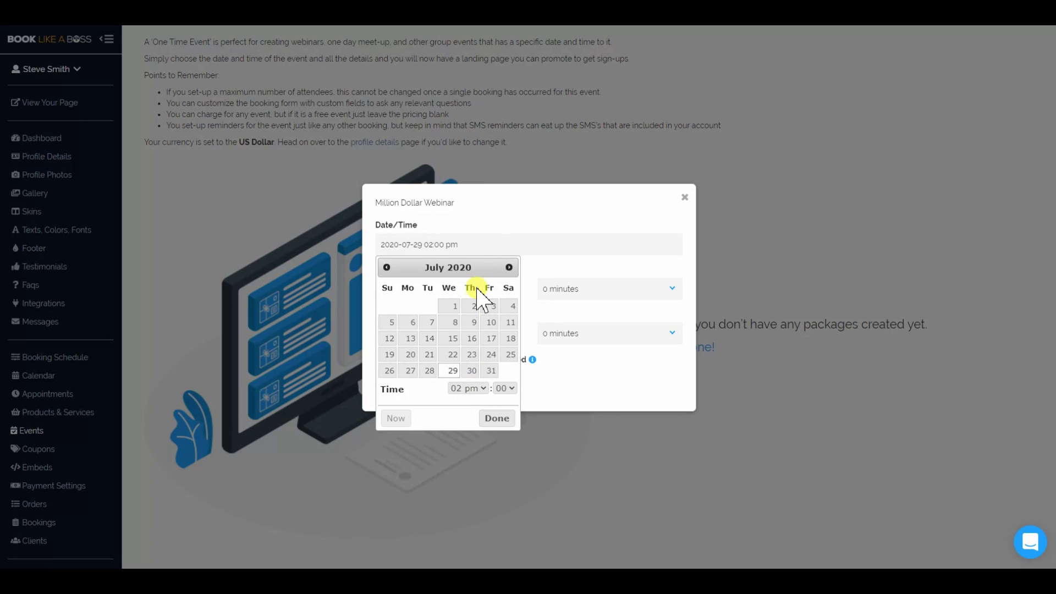
{"action": "left_click", "coordinate": [496, 418]}
Step: Finish the event setup with a 1 hour duration, 30 minutes of padding and Zoom meeting creation when booked enabled
{"action": "left_click", "coordinate": [478, 288]}
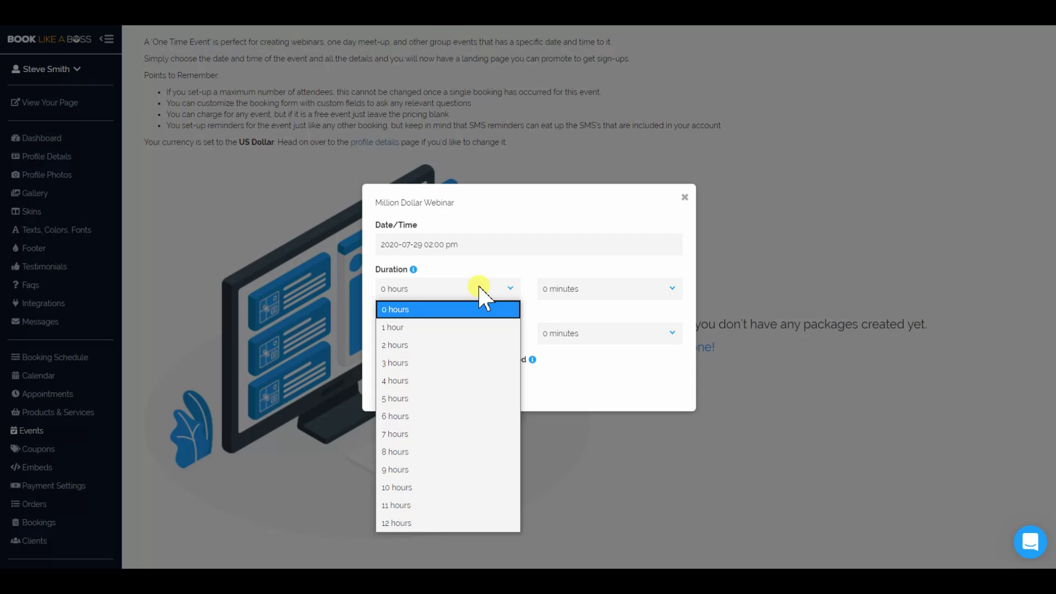
{"action": "left_click", "coordinate": [467, 328]}
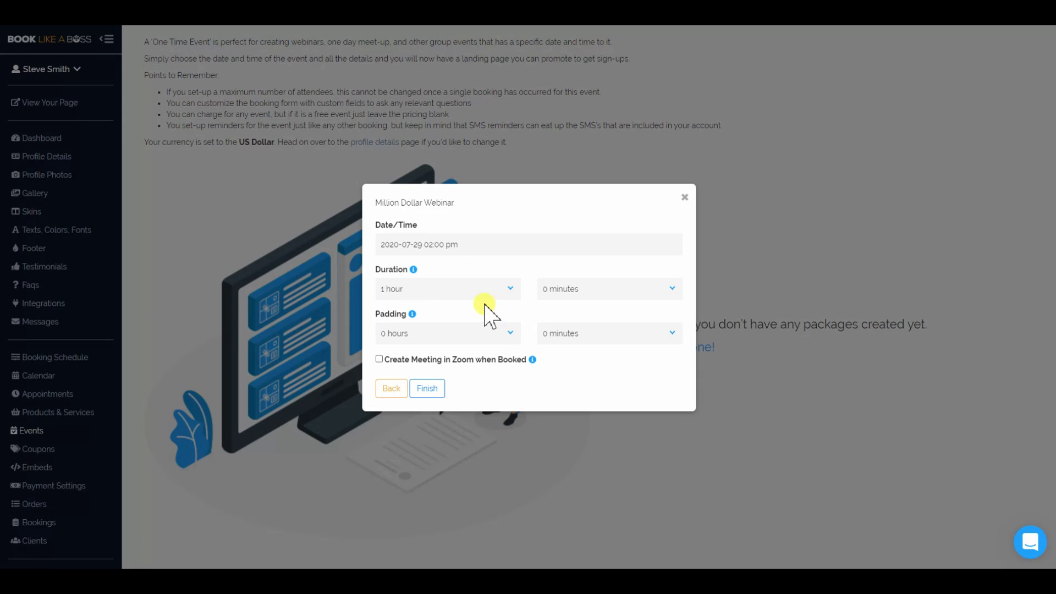
{"action": "left_click", "coordinate": [440, 336]}
{"action": "left_click", "coordinate": [455, 354]}
{"action": "left_click", "coordinate": [552, 333]}
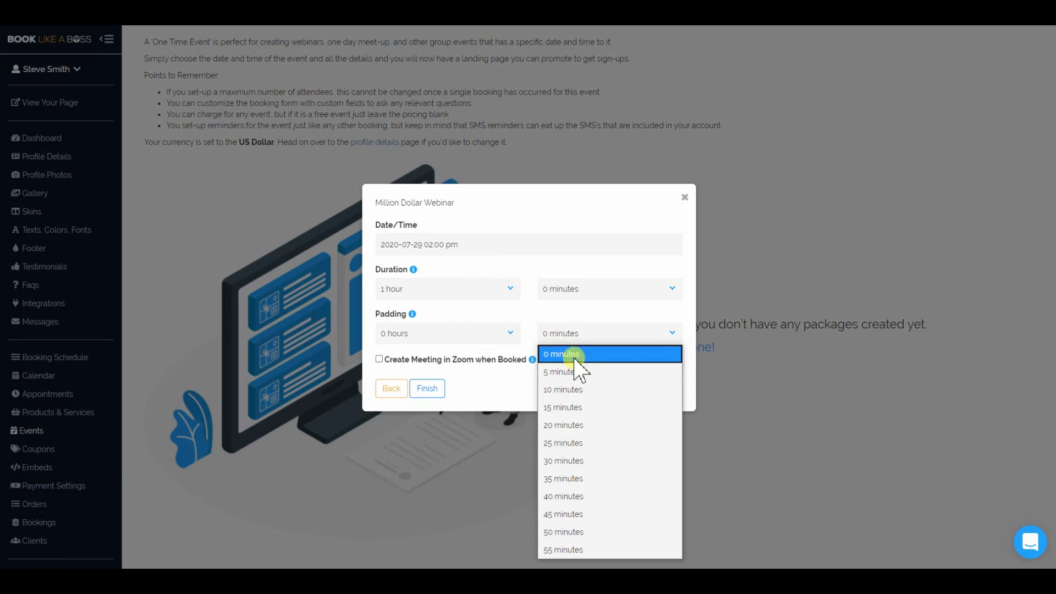
{"action": "left_click", "coordinate": [568, 463]}
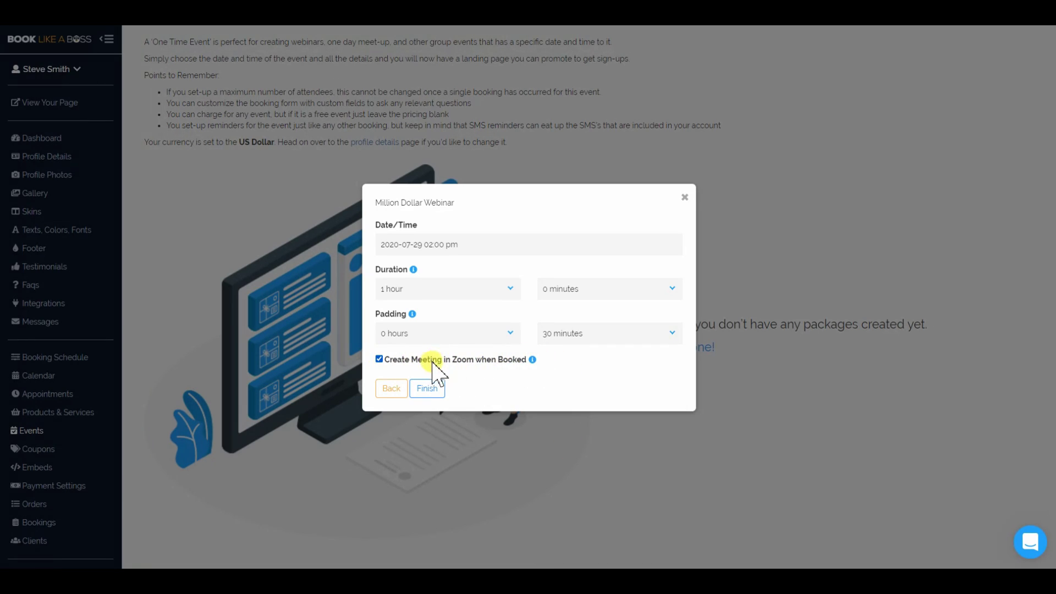
{"action": "left_click", "coordinate": [427, 389]}
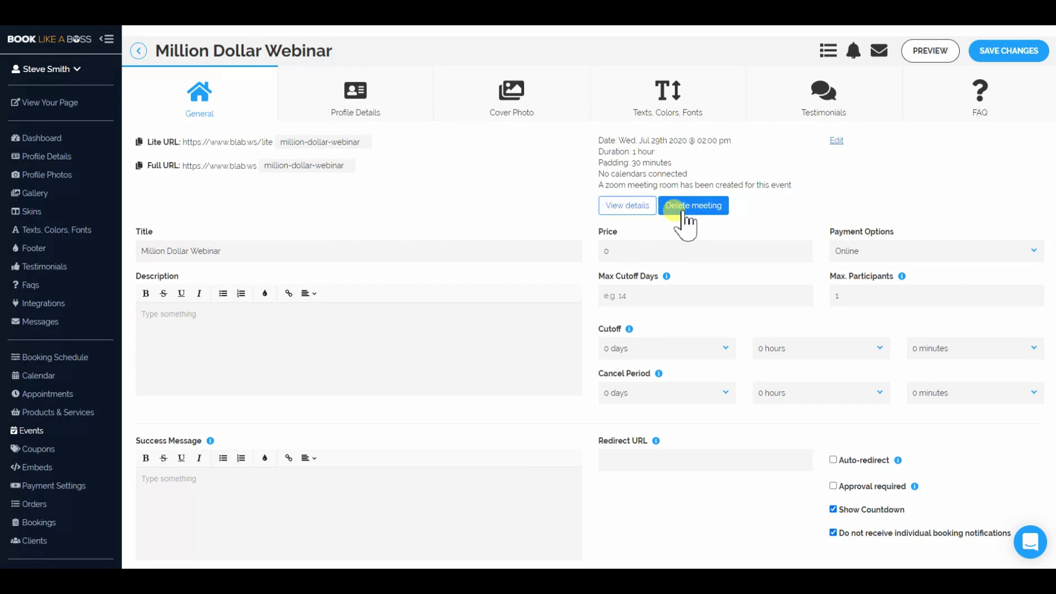
Step: View the event's Zoom meeting details, then delete the meeting and create its Zoom meeting room again
{"action": "left_click", "coordinate": [626, 208]}
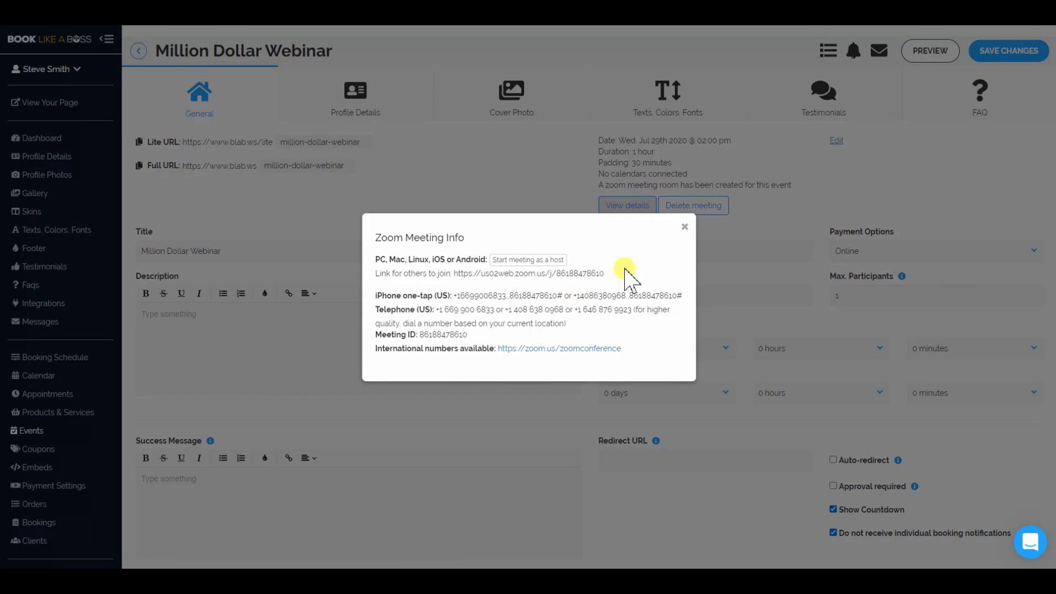
{"action": "left_click", "coordinate": [684, 227]}
{"action": "left_click", "coordinate": [692, 207]}
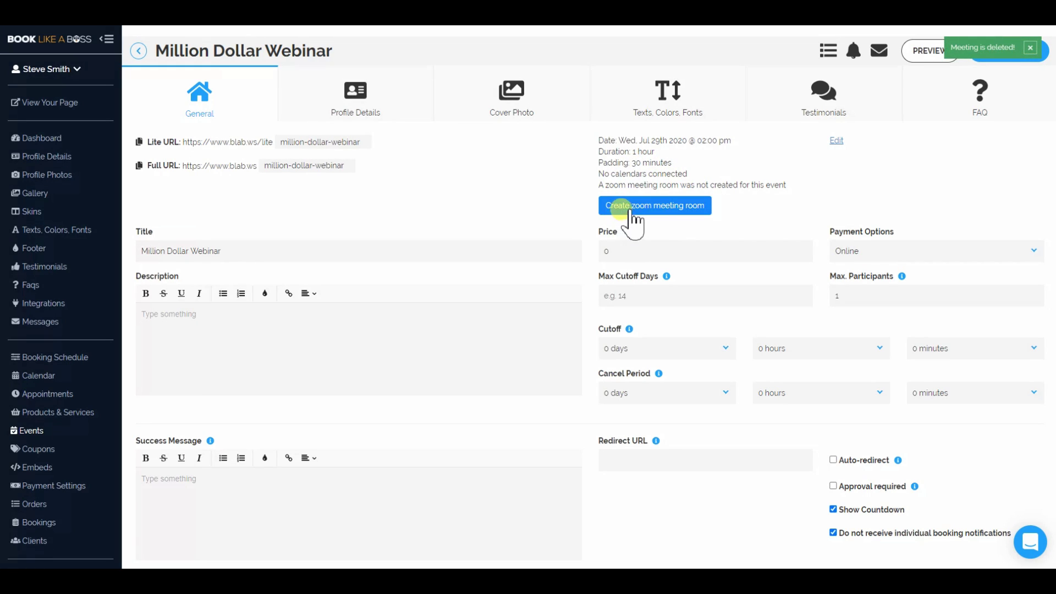
{"action": "left_click", "coordinate": [644, 209]}
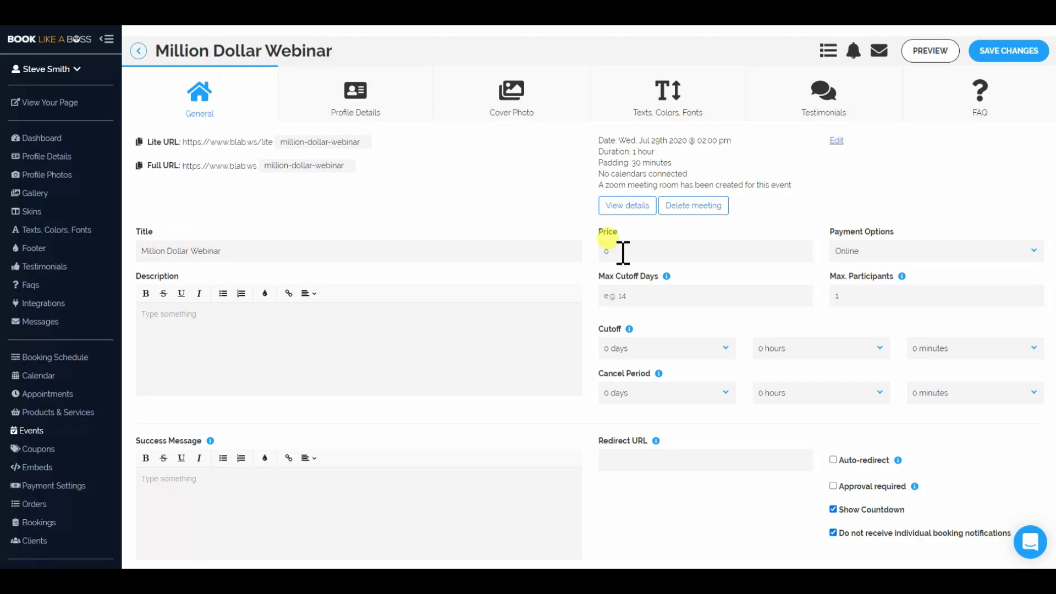
Step: Set the event's price to 100, payment options to Online & Offline and maximum participants to 10000
{"action": "left_click_drag", "start_coordinate": [623, 253], "coordinate": [603, 252]}
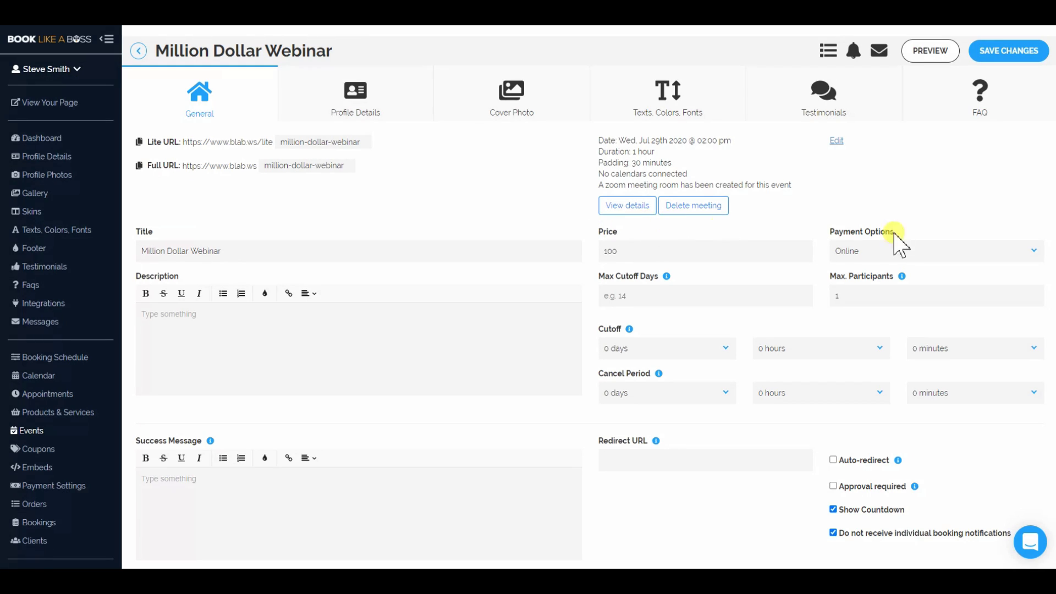
{"action": "left_click", "coordinate": [958, 251]}
{"action": "left_click", "coordinate": [880, 307]}
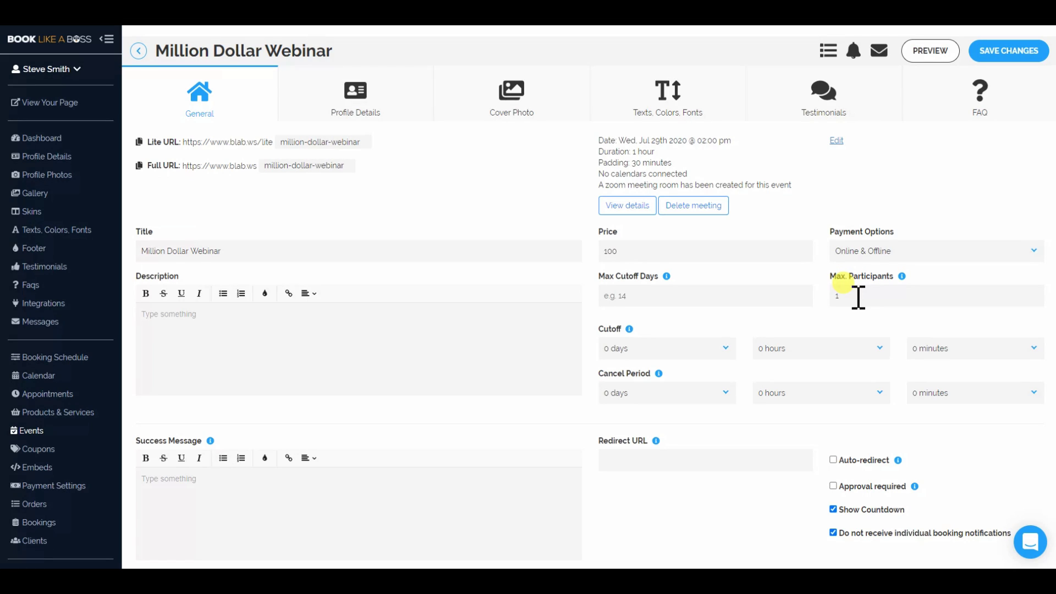
{"action": "left_click_drag", "start_coordinate": [858, 296], "coordinate": [810, 307]}
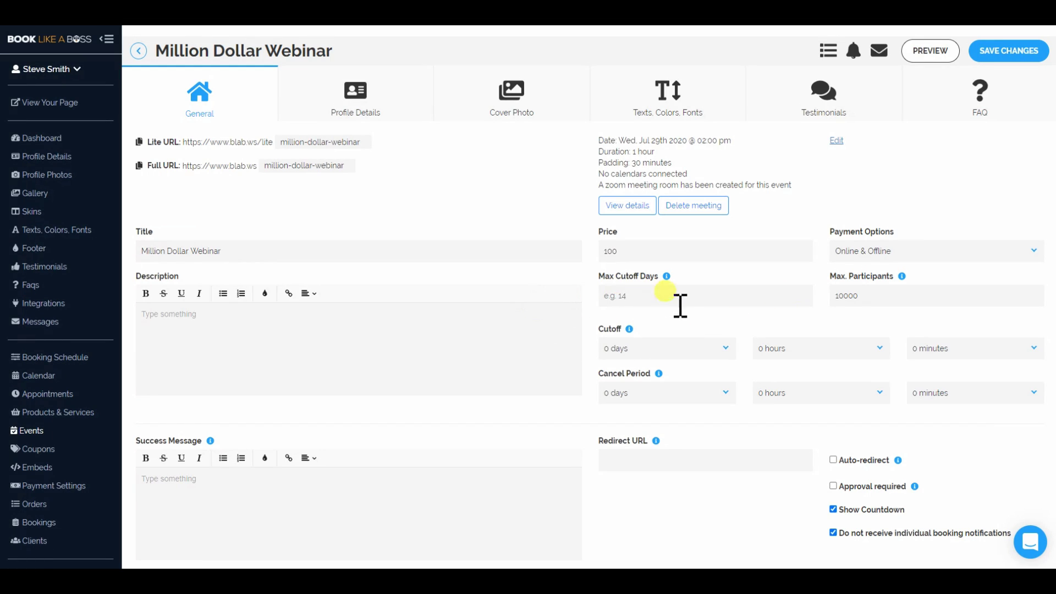
Step: Enter the description "Amazing webinar that will for sure make you $1,000,000" and success message "Thanks so much! Looking forward to seeing you live!"
{"action": "scroll", "coordinate": [710, 365], "scroll_direction": "down", "scroll_amount": 1}
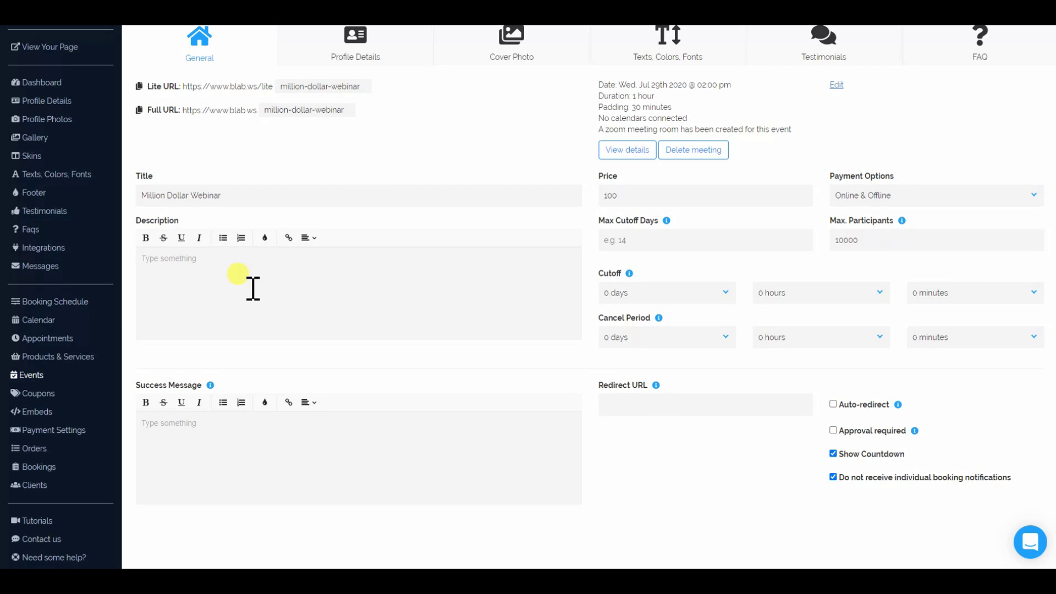
{"action": "type", "text": "A"}
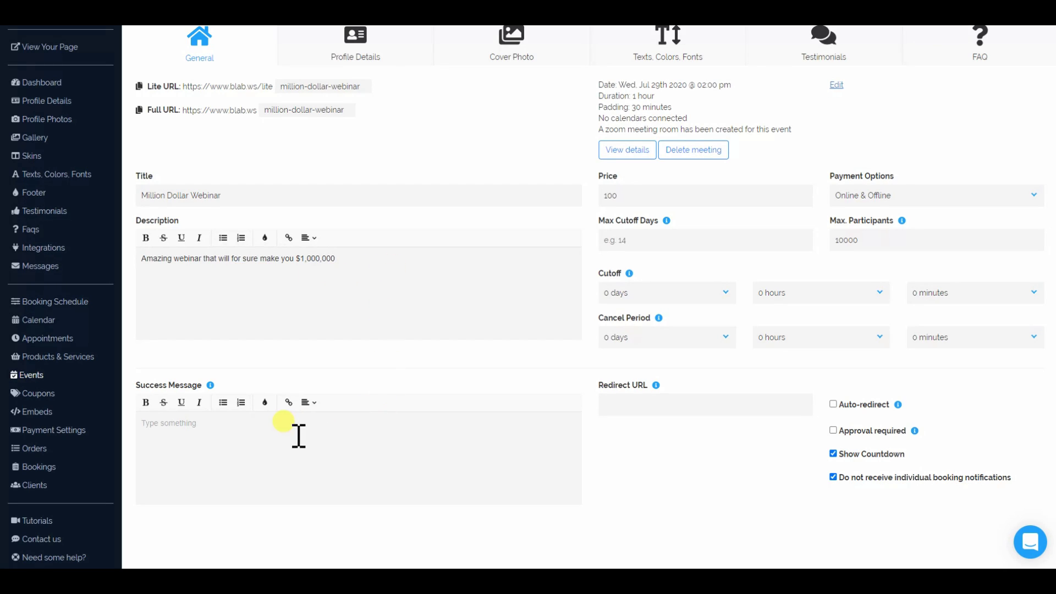
{"action": "type", "text": "T"}
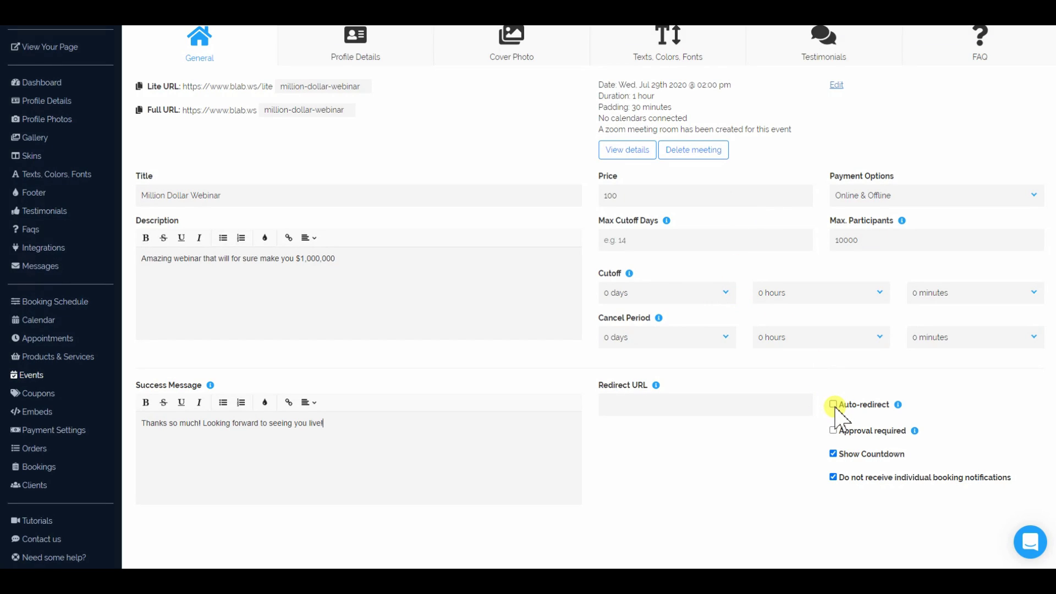
{"action": "left_click", "coordinate": [637, 402]}
{"action": "left_click", "coordinate": [833, 477]}
{"action": "left_click", "coordinate": [834, 477]}
{"action": "scroll", "coordinate": [723, 483], "scroll_direction": "up", "scroll_amount": 1}
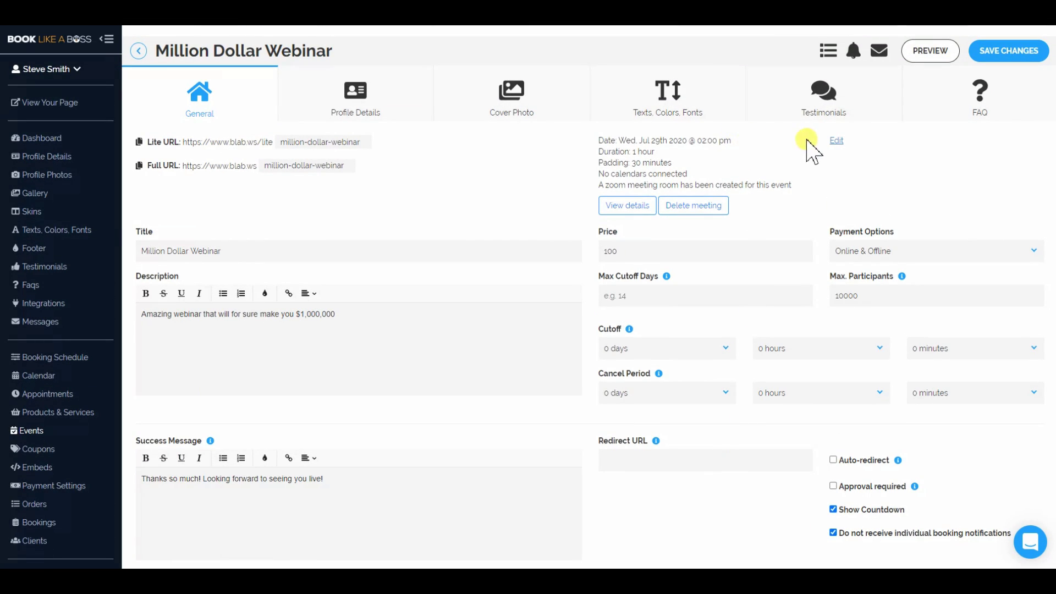
Step: Check the event's date, duration and padding settings without editing them and save the event's changes
{"action": "left_click", "coordinate": [837, 141]}
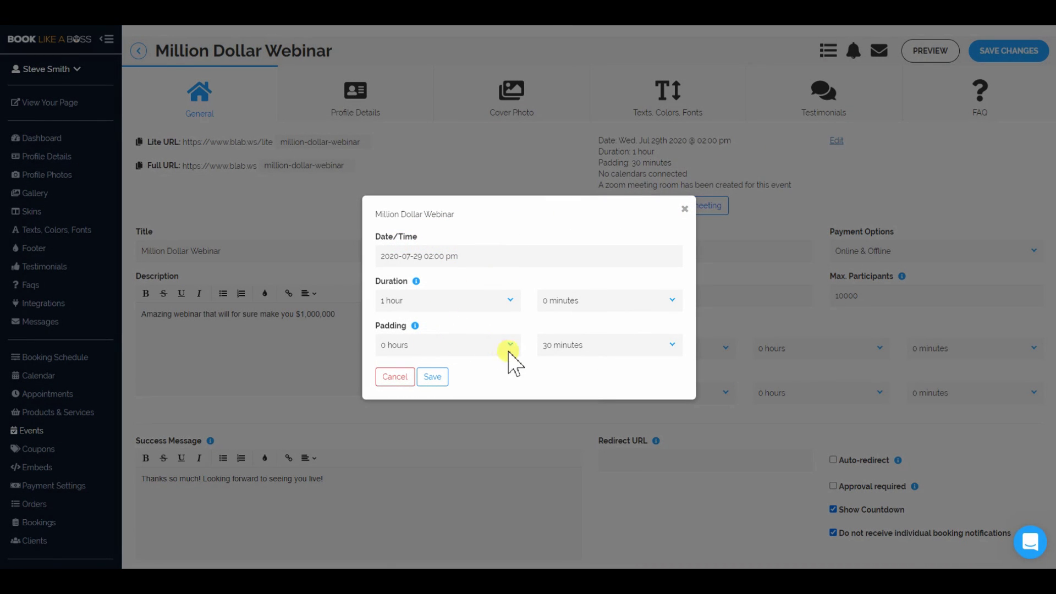
{"action": "left_click", "coordinate": [684, 210]}
{"action": "left_click", "coordinate": [1001, 54]}
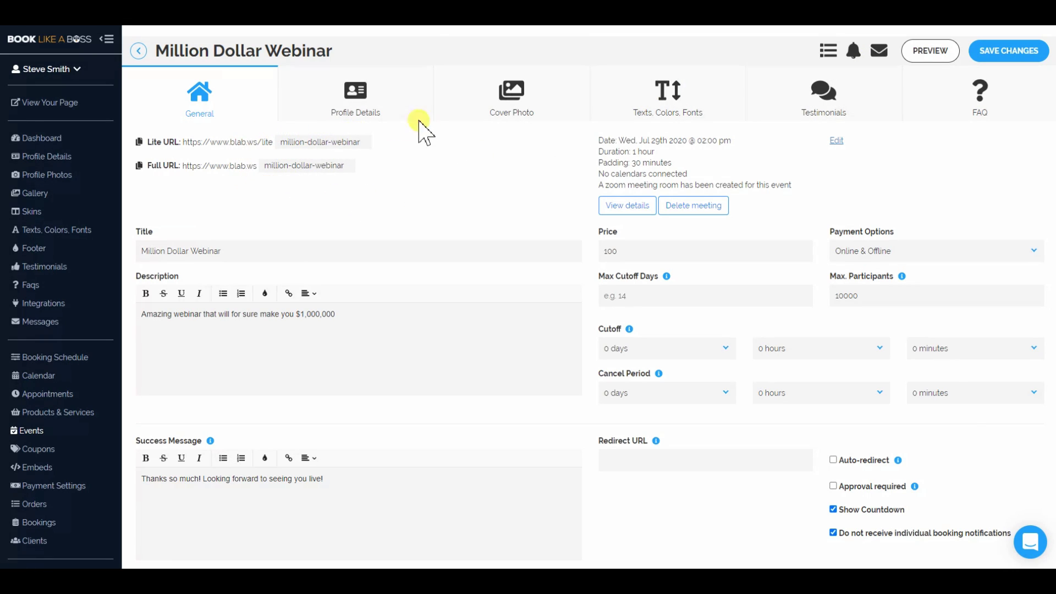
Step: Review the event's profile details, cover photo and text customization settings
{"action": "left_click", "coordinate": [379, 114]}
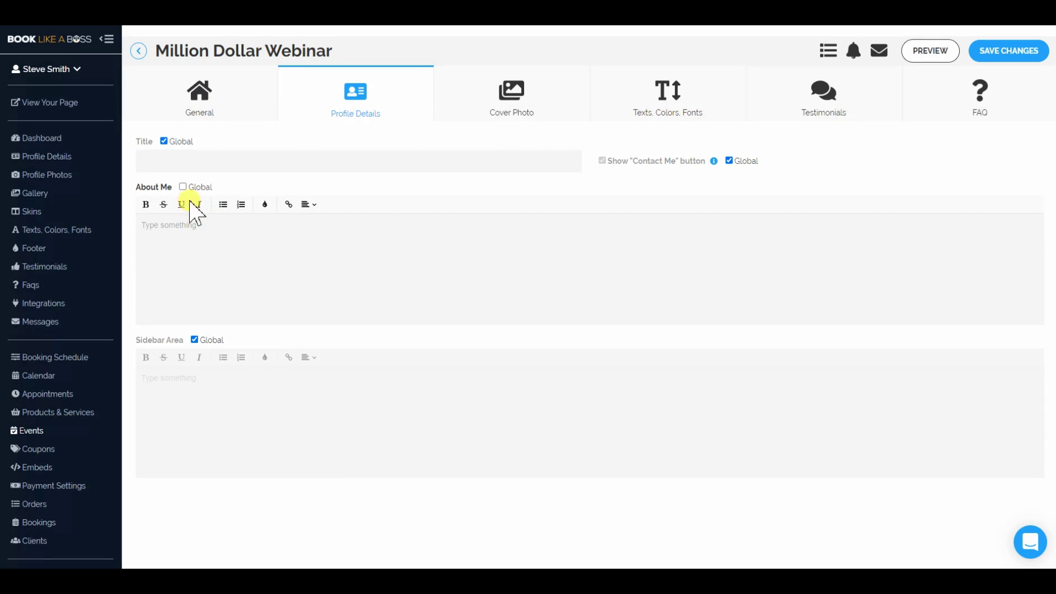
{"action": "left_click", "coordinate": [484, 108]}
{"action": "left_click", "coordinate": [667, 101]}
{"action": "left_click", "coordinate": [558, 91]}
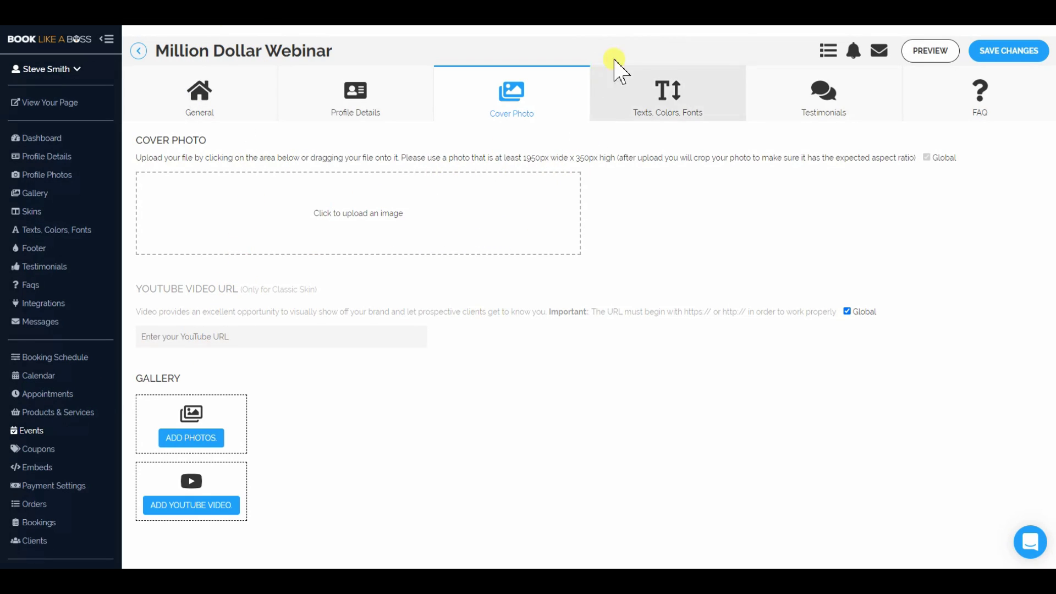
Step: Turn off the global setting for the event's font in Text Customizations, choose a custom font and save the changes
{"action": "left_click", "coordinate": [226, 155]}
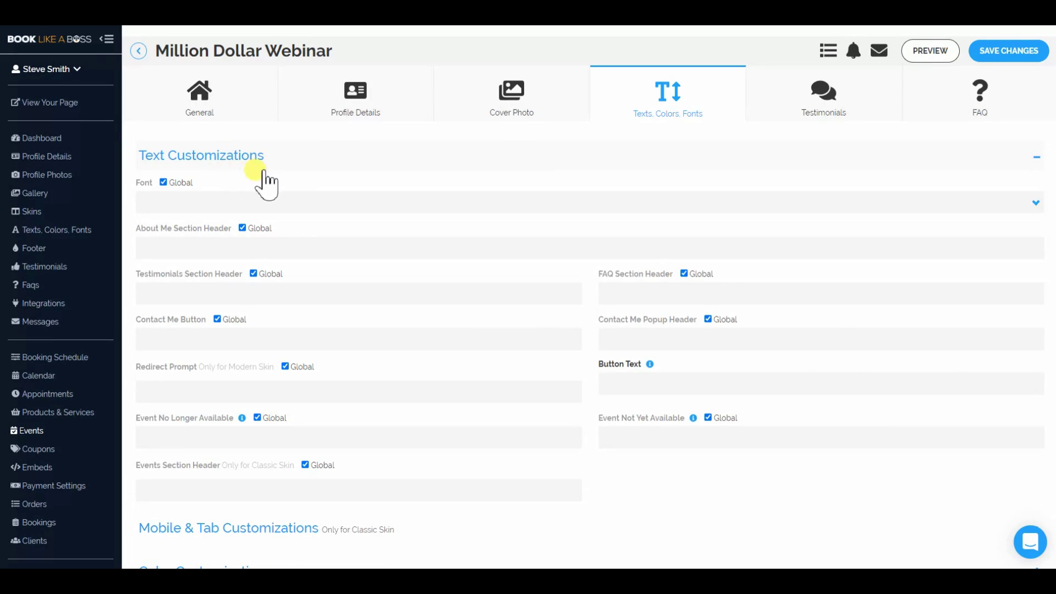
{"action": "left_click", "coordinate": [164, 182]}
{"action": "left_click", "coordinate": [219, 204]}
{"action": "left_click", "coordinate": [212, 245]}
{"action": "left_click", "coordinate": [1009, 51]}
Step: Review the event's testimonials and FAQ sections
{"action": "left_click", "coordinate": [861, 116]}
{"action": "left_click", "coordinate": [981, 117]}
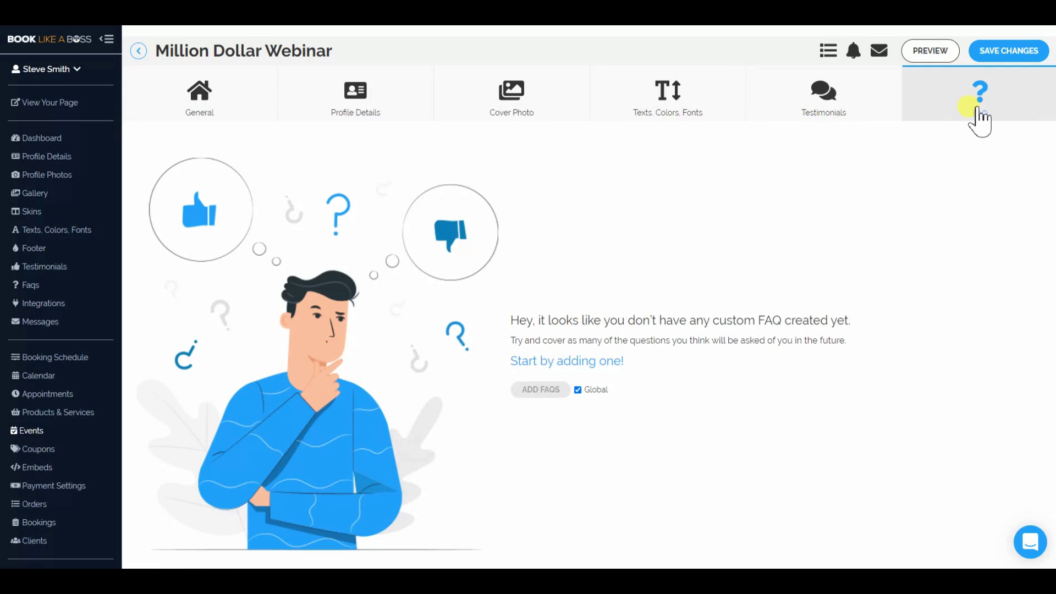
{"action": "left_click", "coordinate": [849, 119]}
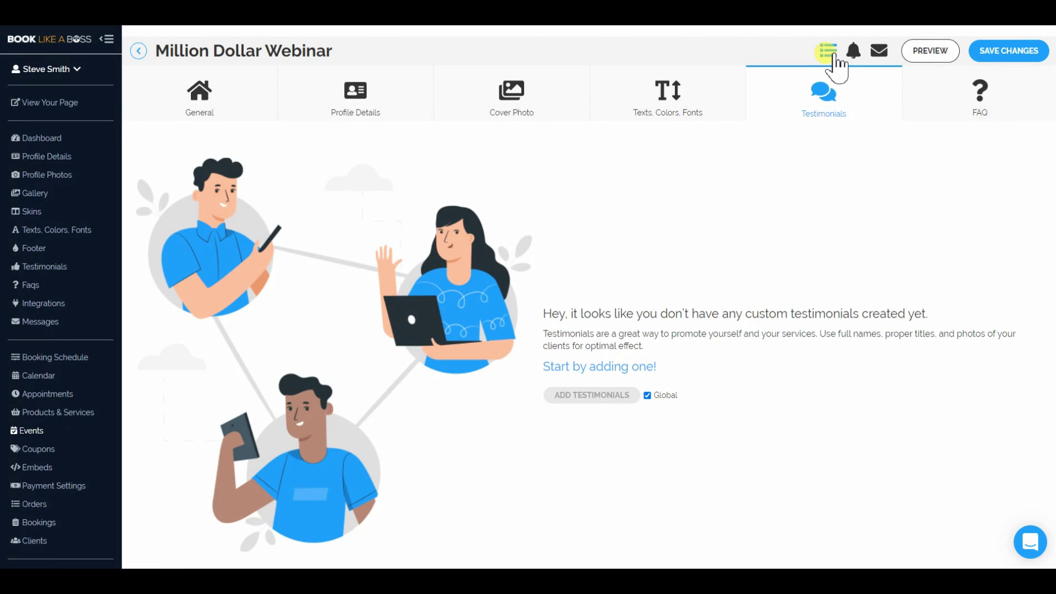
Step: View the event's booking form and reminder settings and close them without adding anything
{"action": "left_click", "coordinate": [833, 54]}
{"action": "left_click", "coordinate": [707, 58]}
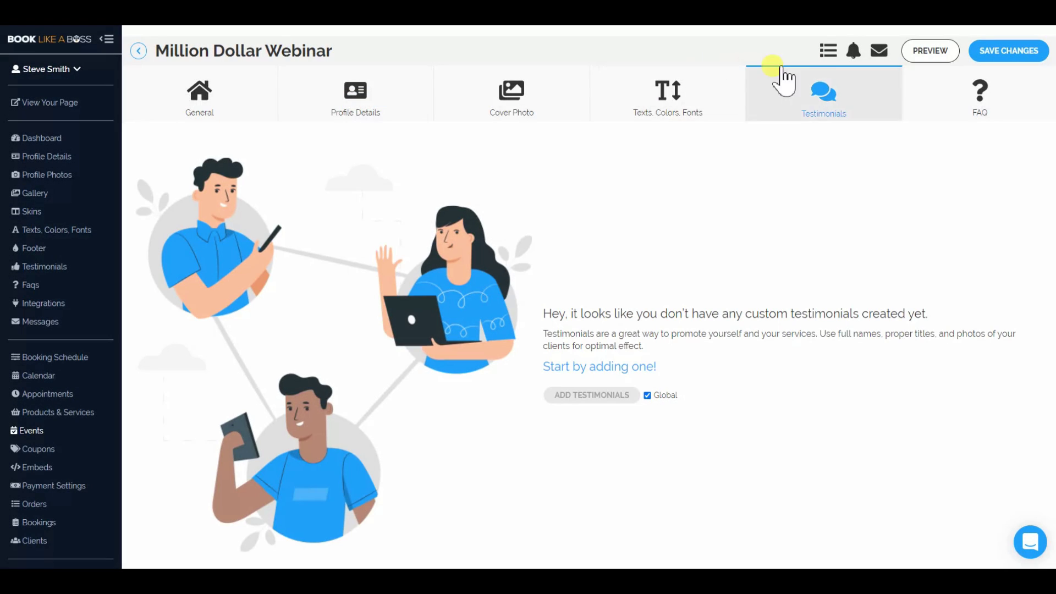
{"action": "left_click", "coordinate": [853, 53]}
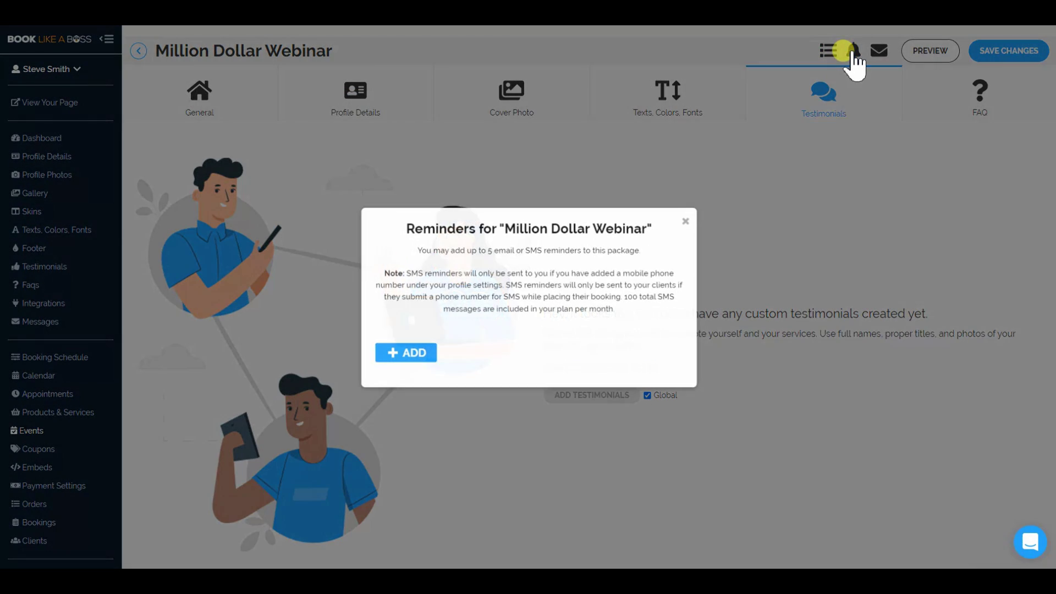
{"action": "left_click", "coordinate": [684, 222]}
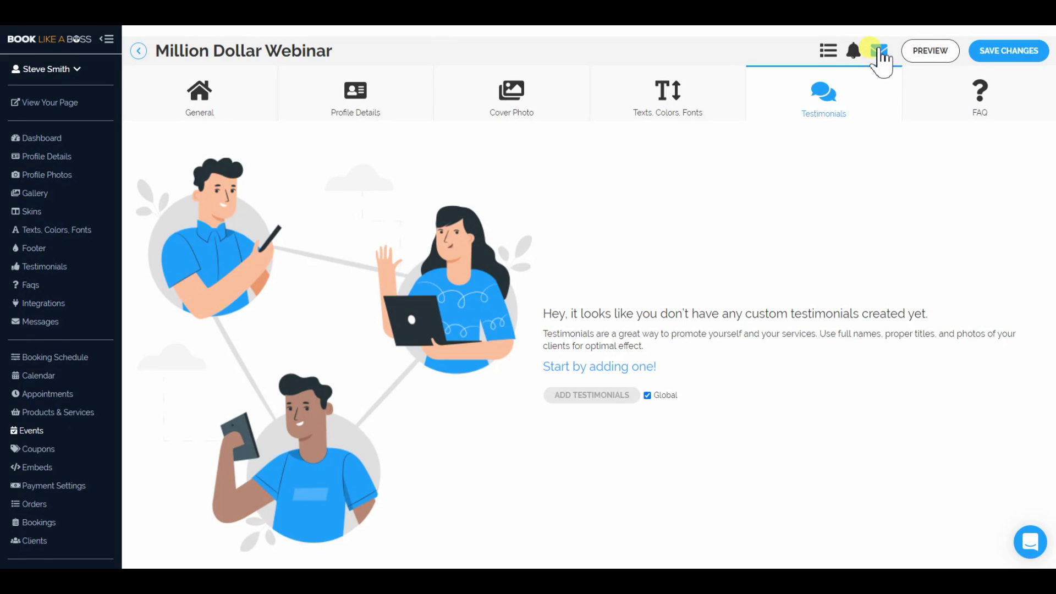
Step: View the event's custom email message types, close them without changes and return to the events list
{"action": "left_click", "coordinate": [878, 51]}
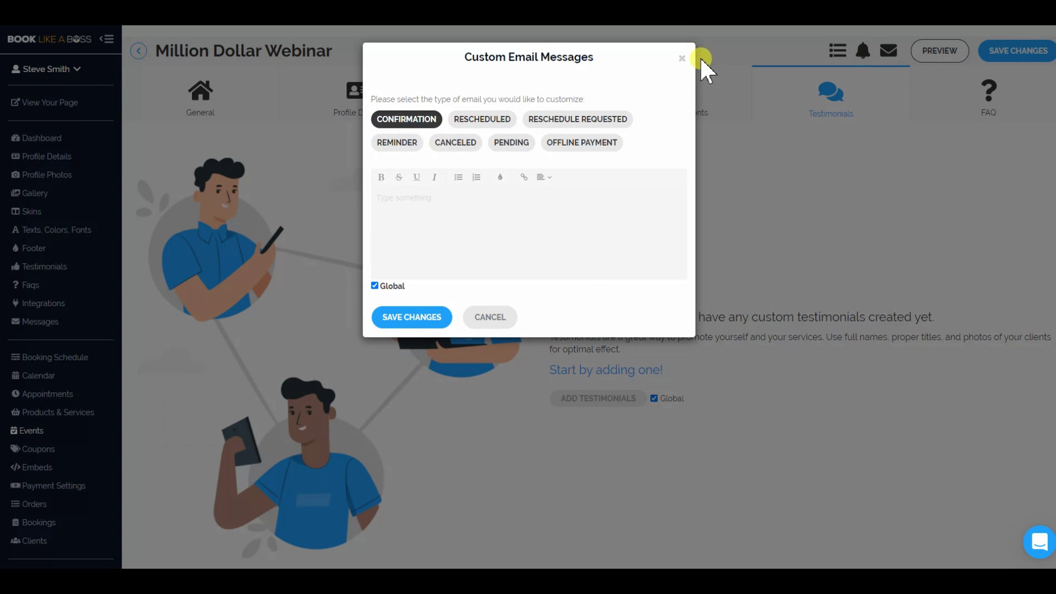
{"action": "left_click", "coordinate": [682, 59]}
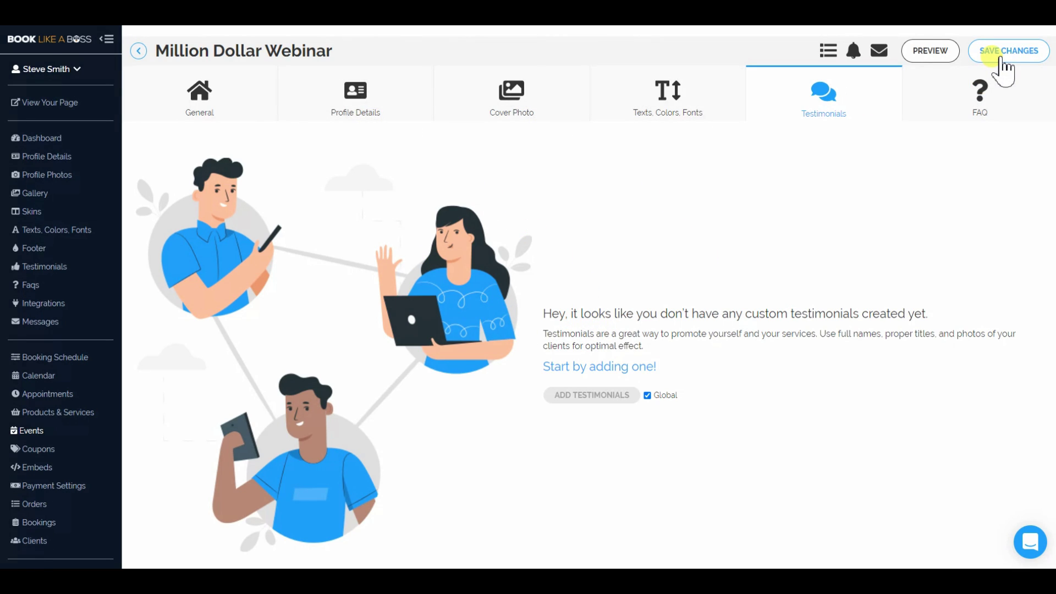
{"action": "left_click", "coordinate": [181, 91]}
{"action": "left_click", "coordinate": [139, 53]}
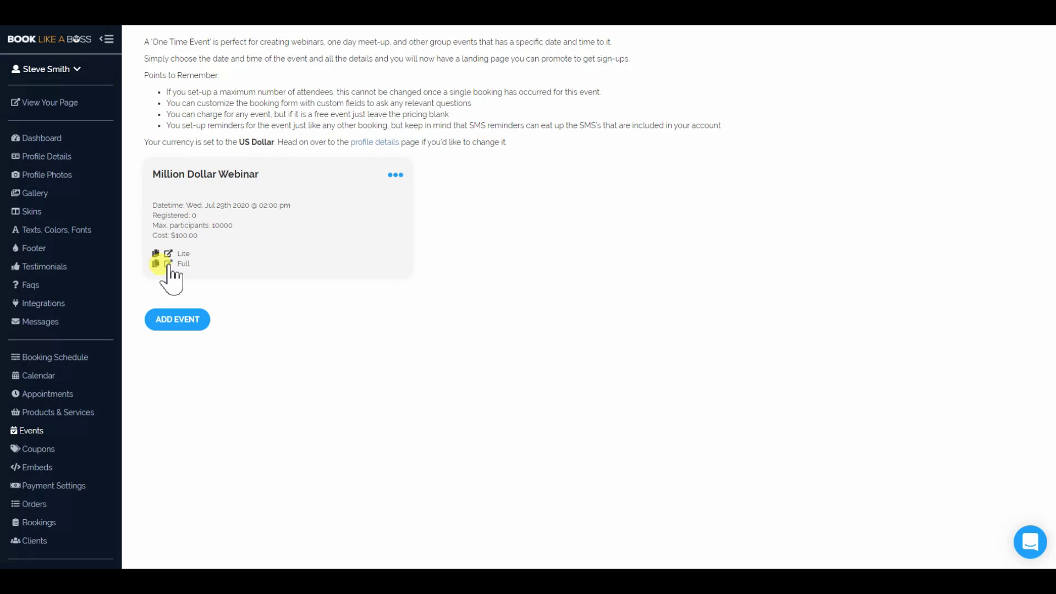
Step: Open the Million Dollar Webinar's full and lite pages and review the full page down to its testimonials and FAQ
{"action": "left_click", "coordinate": [168, 265]}
{"action": "left_click", "coordinate": [168, 254]}
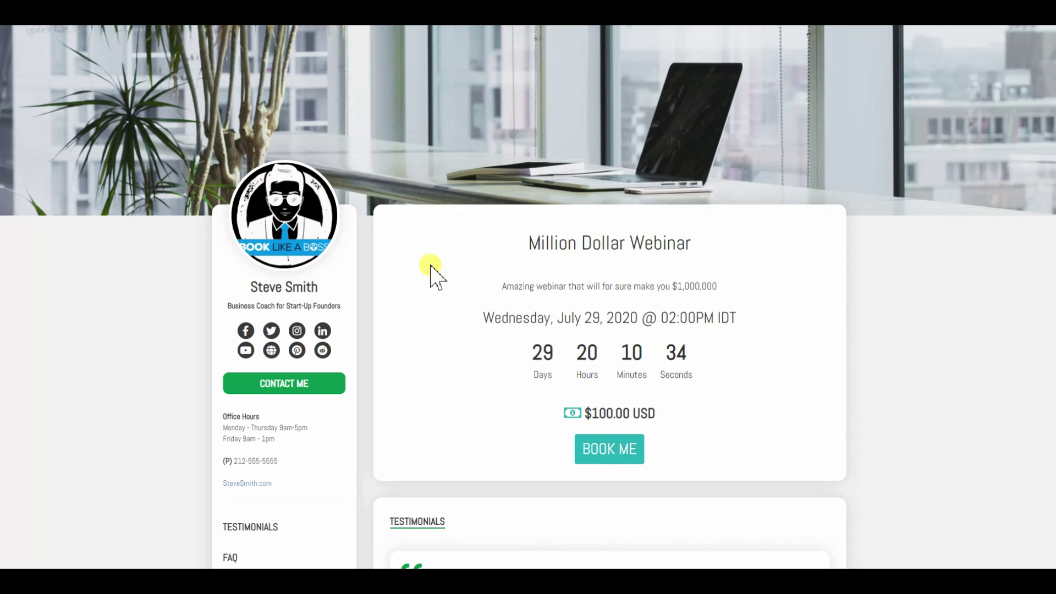
{"action": "scroll", "coordinate": [682, 324], "scroll_direction": "down", "scroll_amount": 1}
{"action": "scroll", "coordinate": [682, 325], "scroll_direction": "down", "scroll_amount": 1}
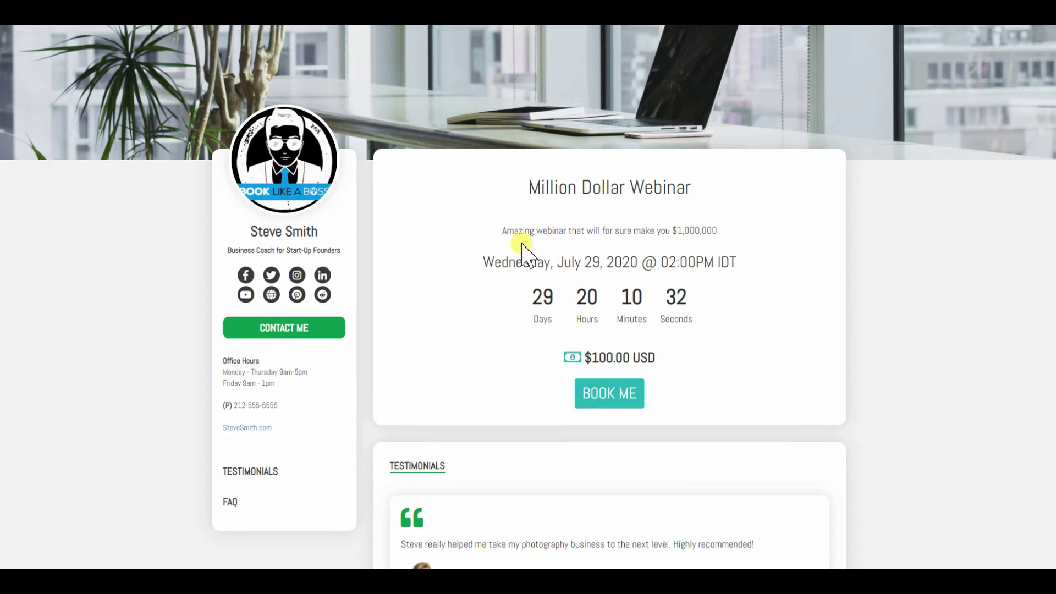
{"action": "scroll", "coordinate": [547, 201], "scroll_direction": "up", "scroll_amount": 2}
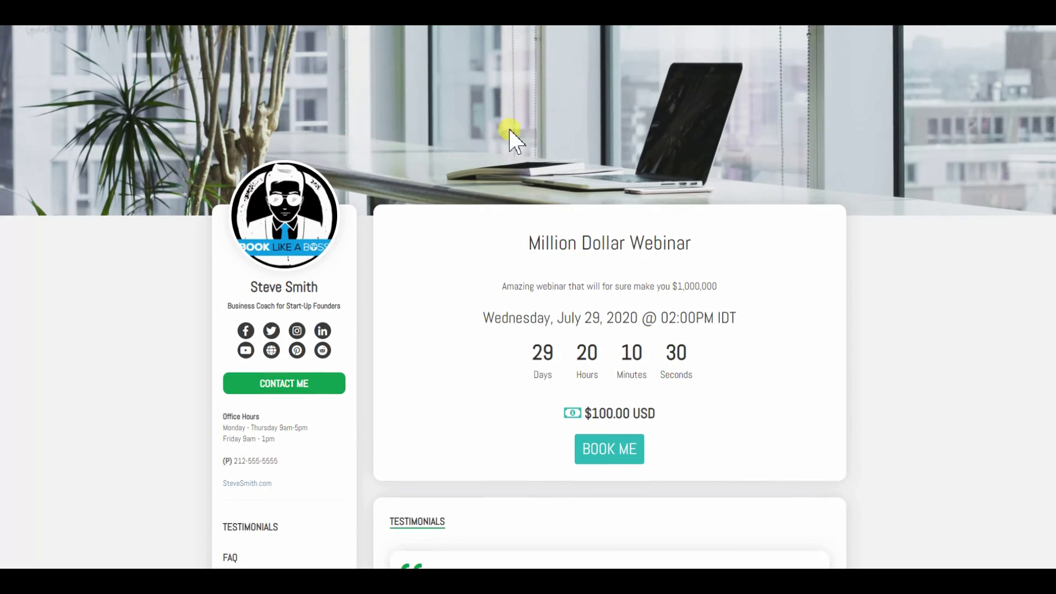
{"action": "scroll", "coordinate": [495, 208], "scroll_direction": "down", "scroll_amount": 6}
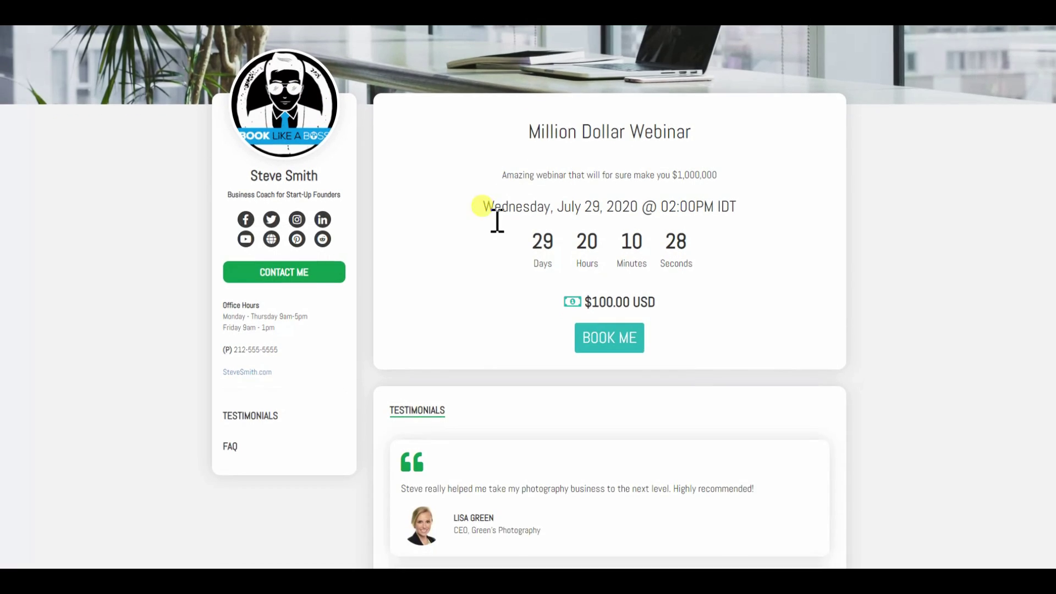
{"action": "scroll", "coordinate": [488, 271], "scroll_direction": "down", "scroll_amount": 8}
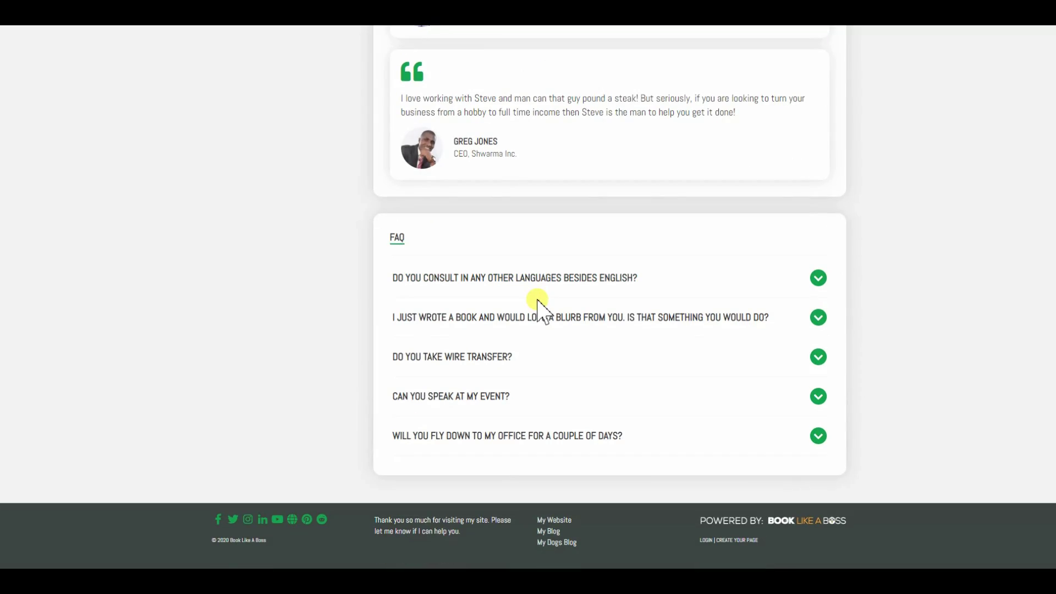
{"action": "scroll", "coordinate": [532, 315], "scroll_direction": "up", "scroll_amount": 5}
{"action": "scroll", "coordinate": [557, 247], "scroll_direction": "up", "scroll_amount": 9}
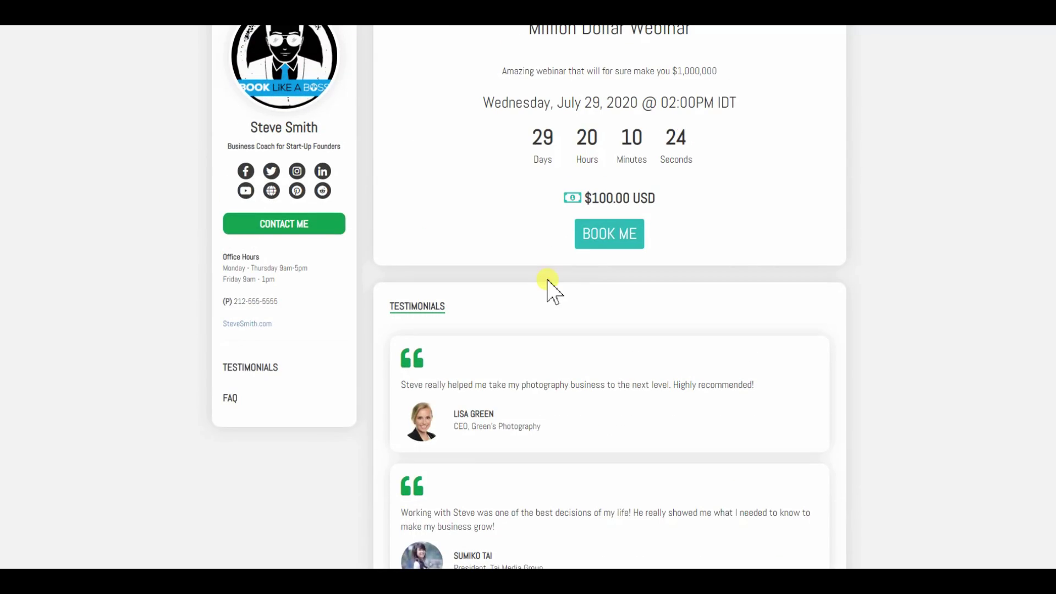
Step: View the booking form on the event's full page and on its lite page, closing each without booking
{"action": "left_click", "coordinate": [609, 446]}
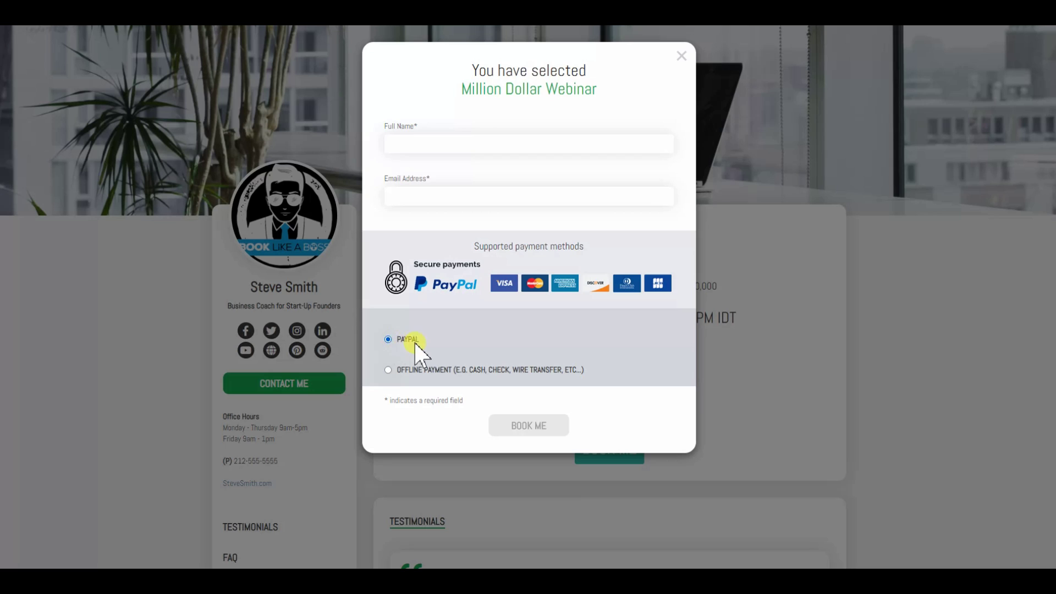
{"action": "left_click", "coordinate": [681, 55]}
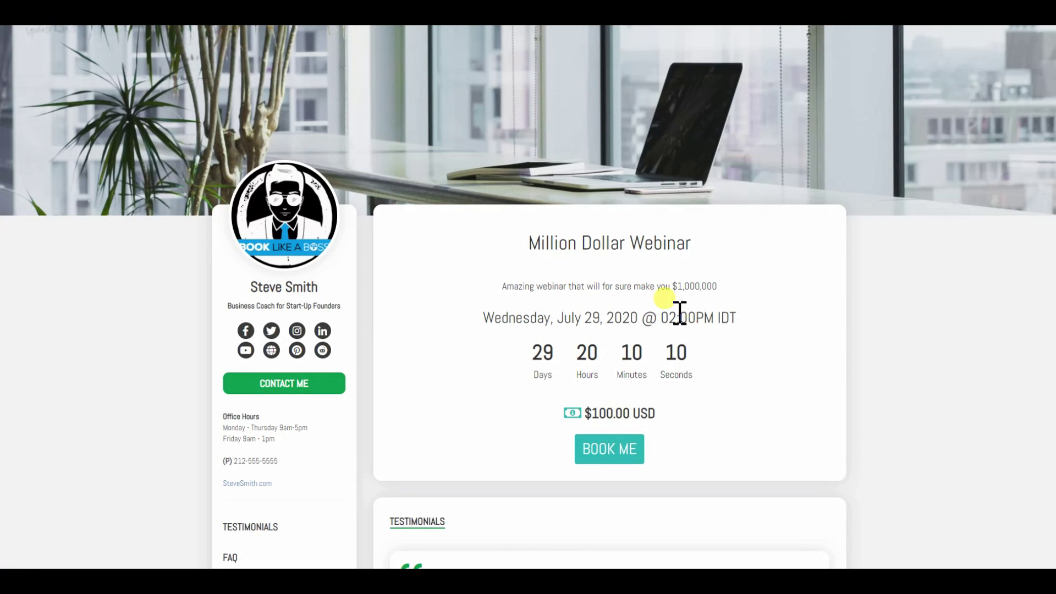
{"action": "scroll", "coordinate": [660, 330], "scroll_direction": "down", "scroll_amount": 4}
{"action": "scroll", "coordinate": [621, 327], "scroll_direction": "up", "scroll_amount": 4}
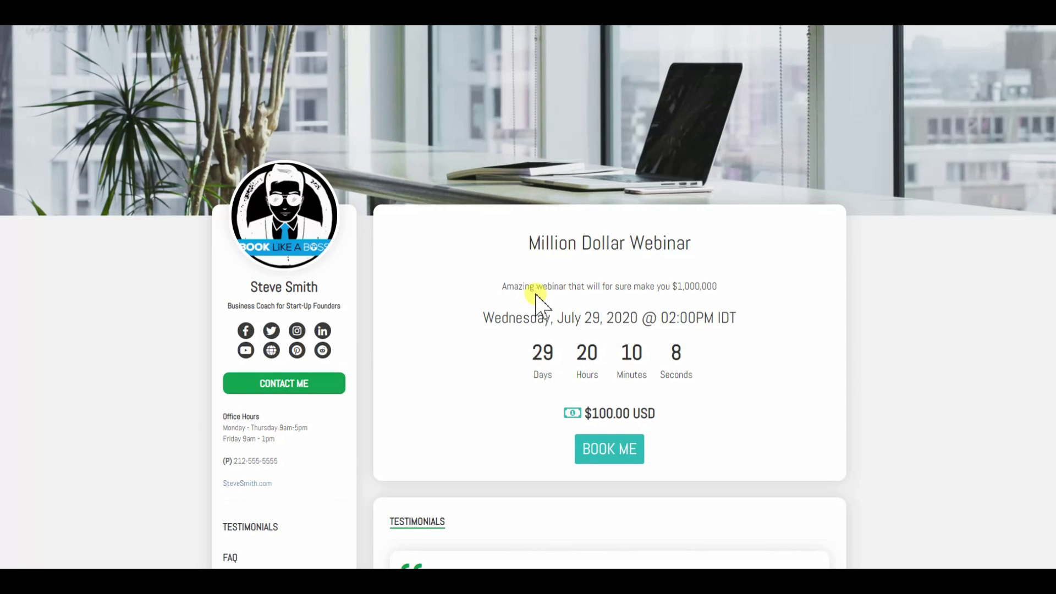
{"action": "scroll", "coordinate": [594, 307], "scroll_direction": "down", "scroll_amount": 2}
{"action": "scroll", "coordinate": [574, 313], "scroll_direction": "up", "scroll_amount": 2}
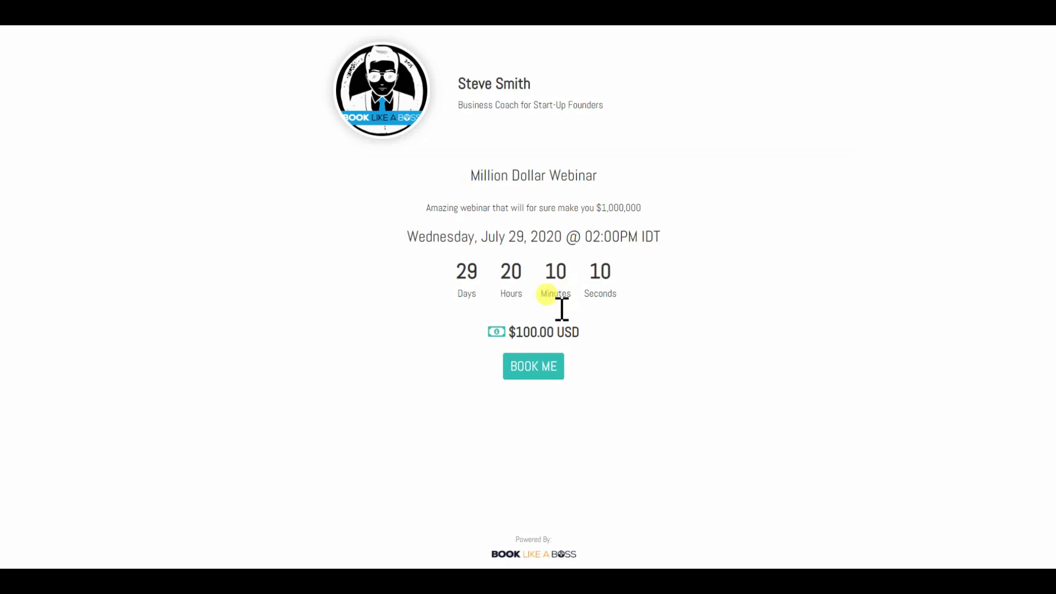
{"action": "left_click", "coordinate": [531, 368]}
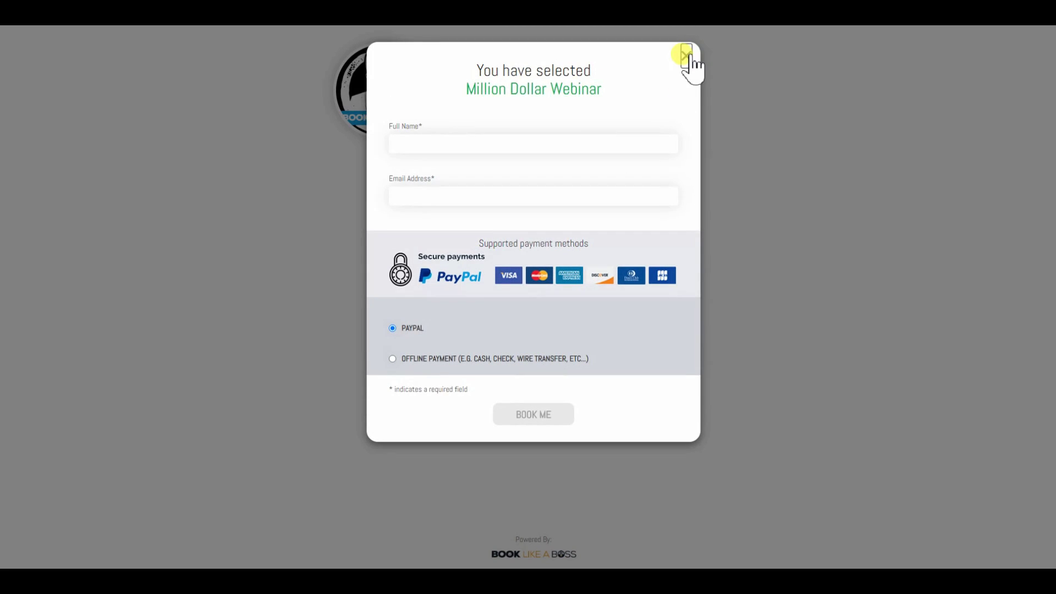
{"action": "left_click", "coordinate": [686, 54]}
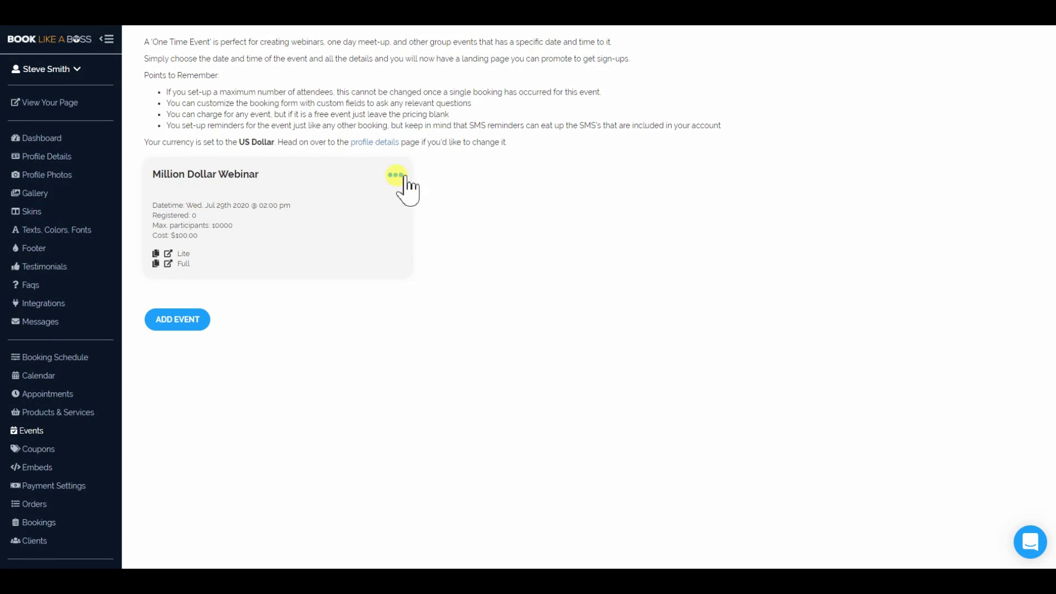
Step: Reopen the Million Dollar Webinar for editing, view its cover photo settings, save the changes and return to the events list
{"action": "left_click", "coordinate": [397, 176]}
{"action": "left_click", "coordinate": [351, 161]}
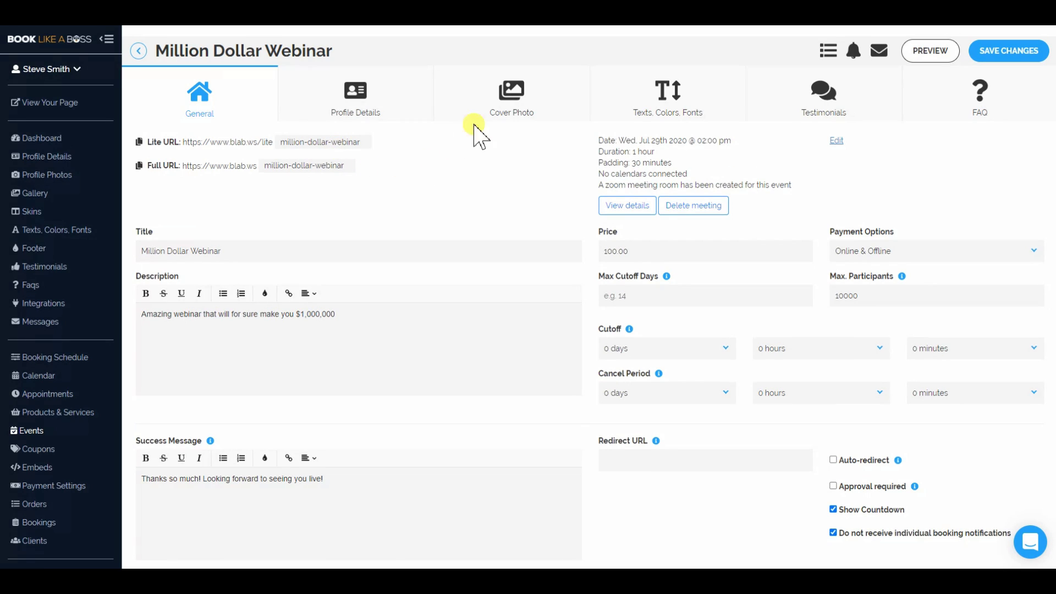
{"action": "left_click", "coordinate": [504, 110]}
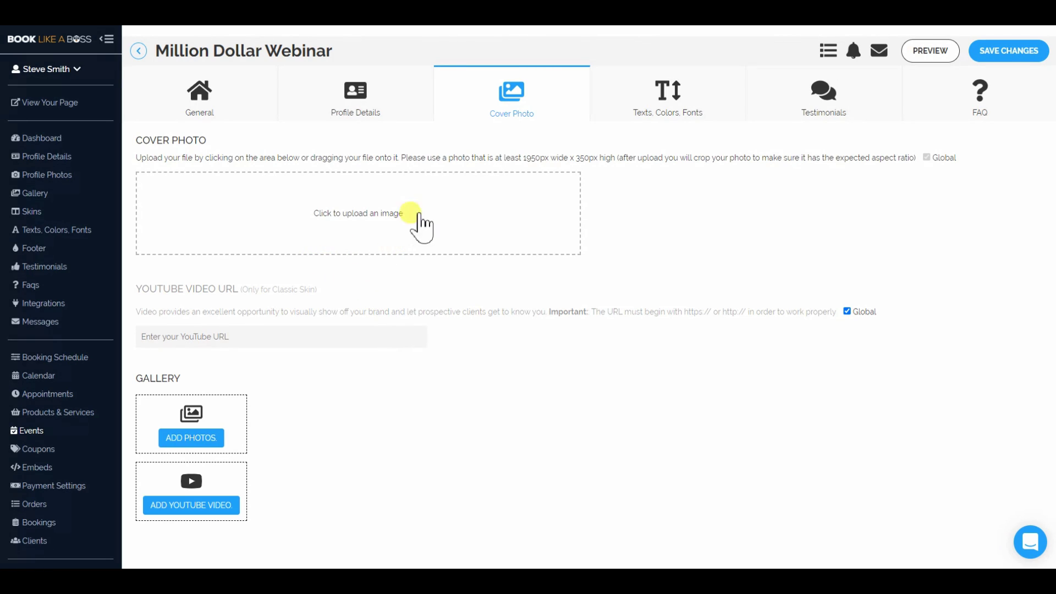
{"action": "left_click", "coordinate": [987, 56]}
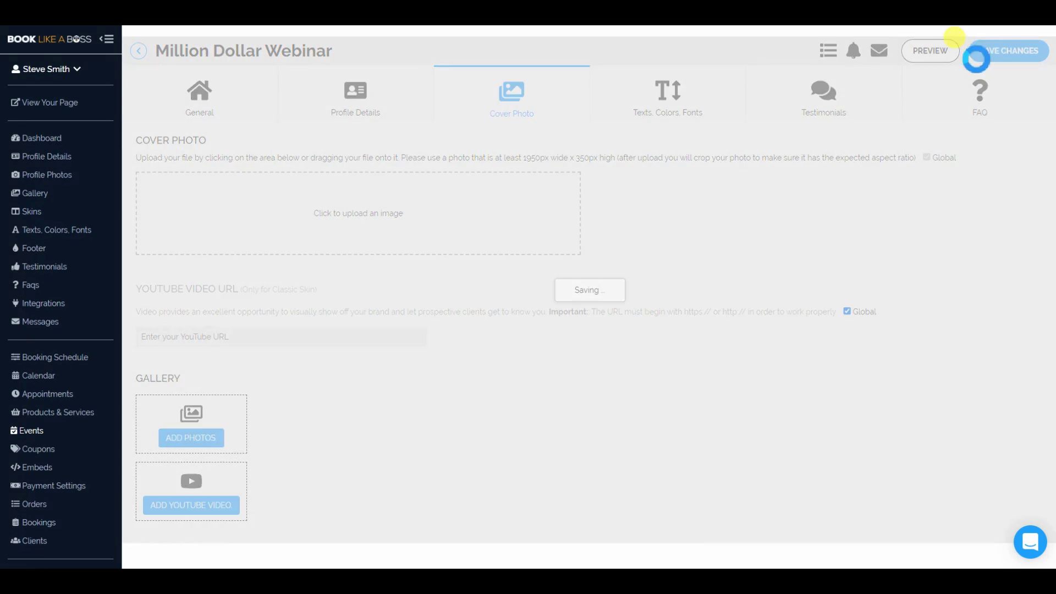
{"action": "left_click", "coordinate": [138, 51]}
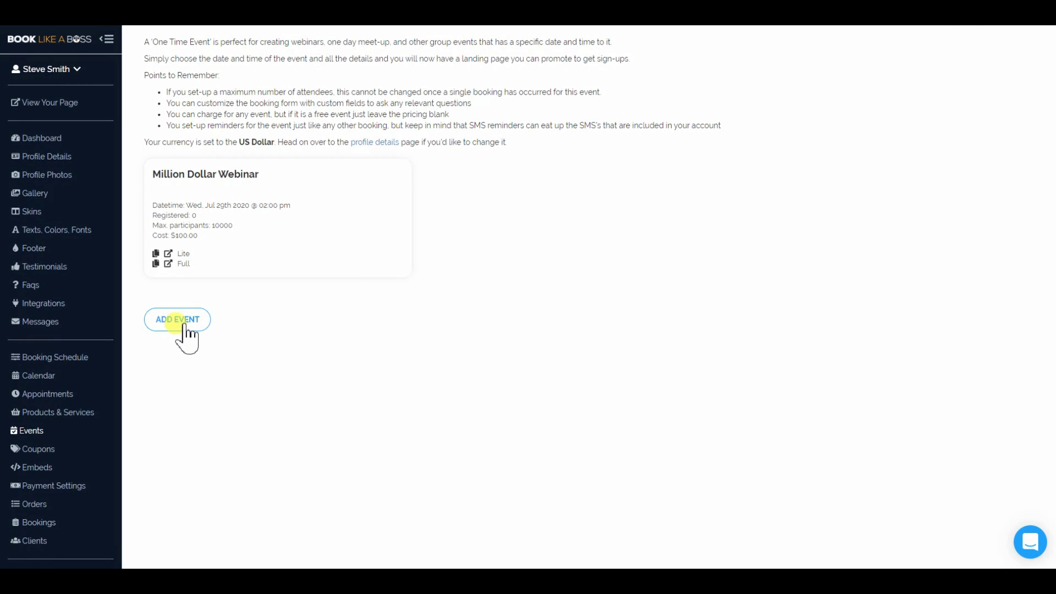
Step: Start a second event named Trillion Dollar Webinar and continue past the calendar settings without selecting any calendar
{"action": "left_click", "coordinate": [185, 325]}
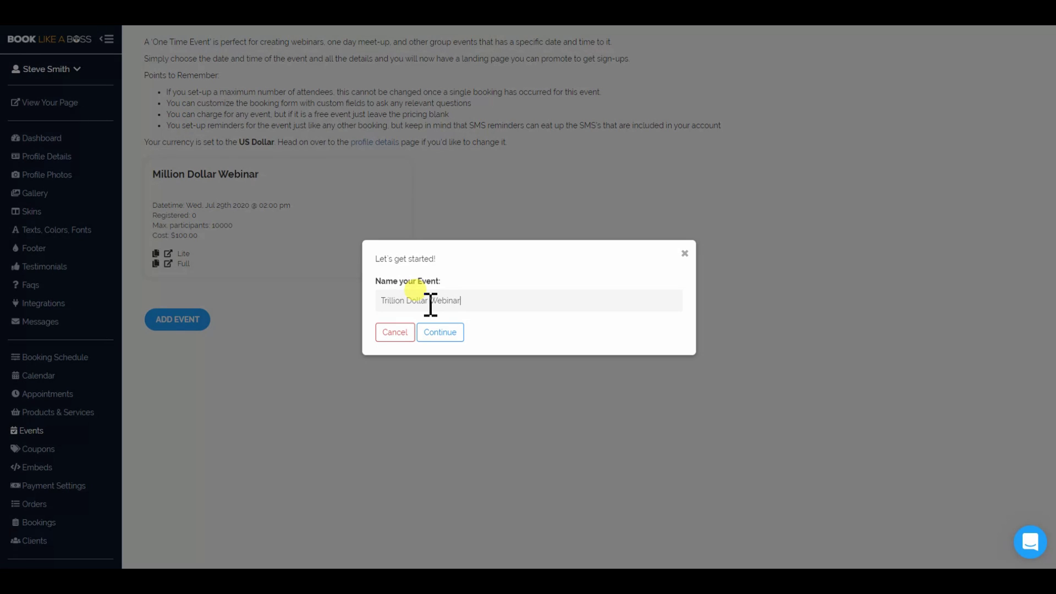
{"action": "left_click", "coordinate": [446, 329]}
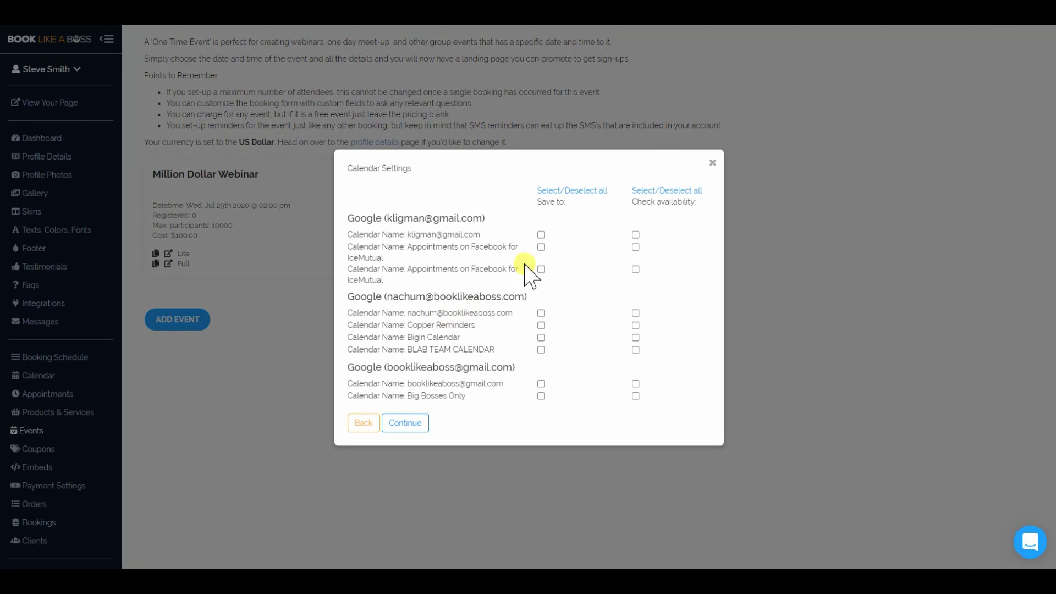
{"action": "left_click", "coordinate": [426, 425]}
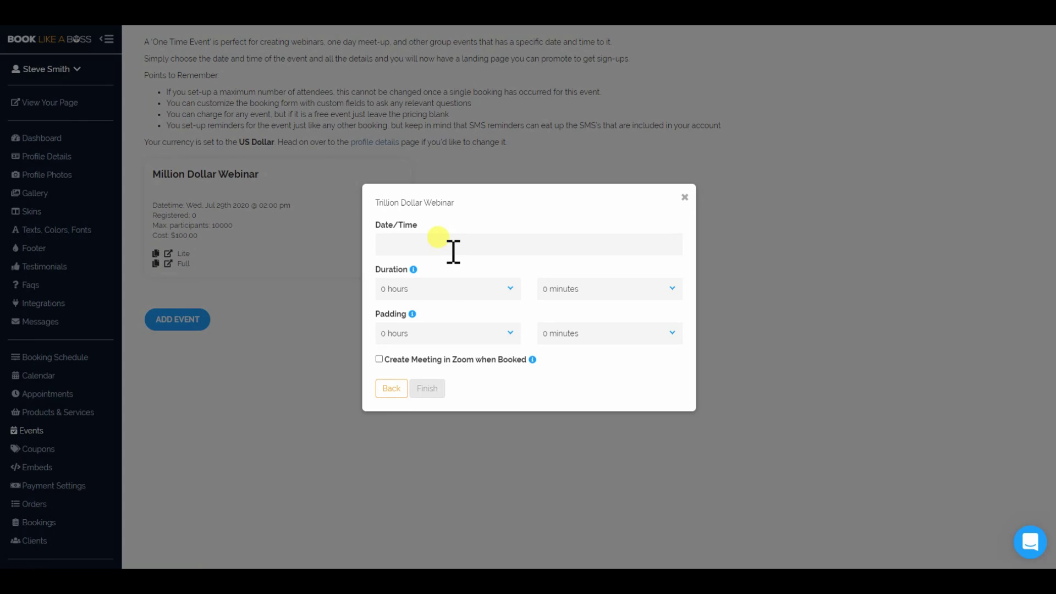
Step: Set the Trillion Dollar Webinar's date and time to July 27, 2020 at 04:00 pm
{"action": "left_click", "coordinate": [452, 245]}
{"action": "left_click", "coordinate": [509, 267]}
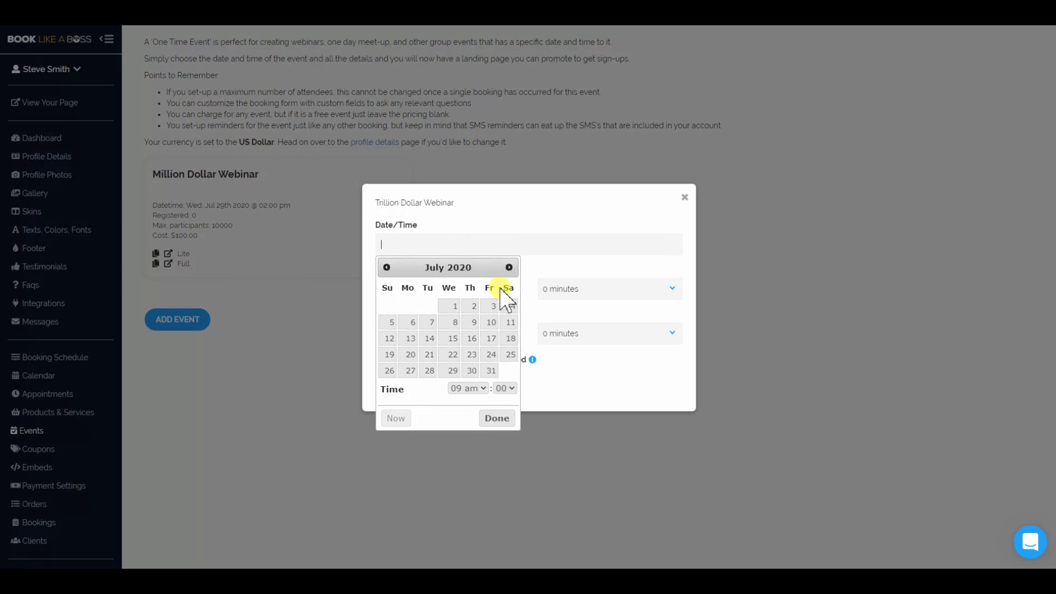
{"action": "left_click", "coordinate": [410, 370]}
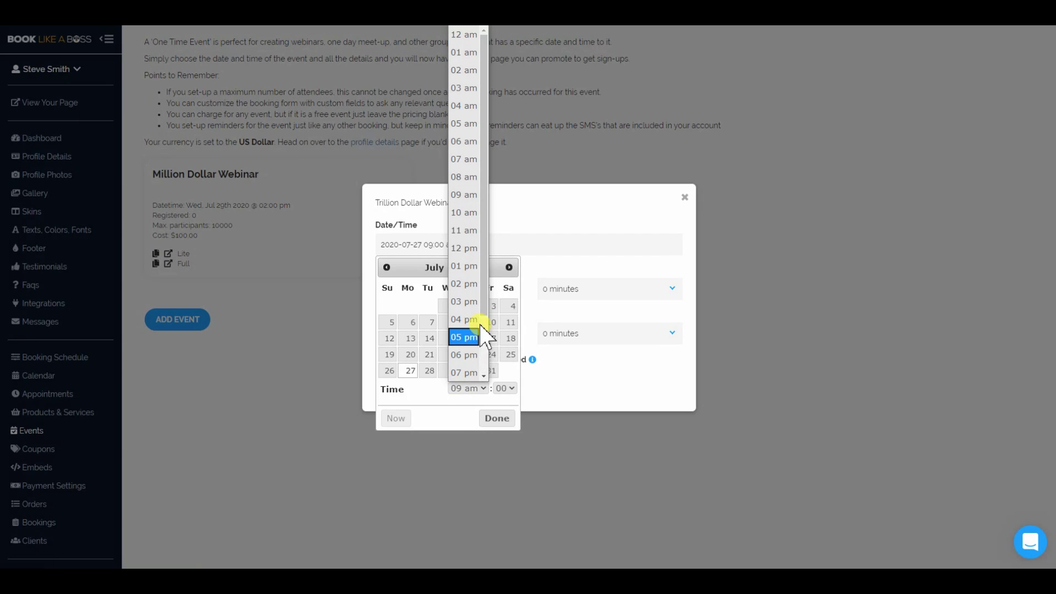
{"action": "left_click", "coordinate": [472, 316]}
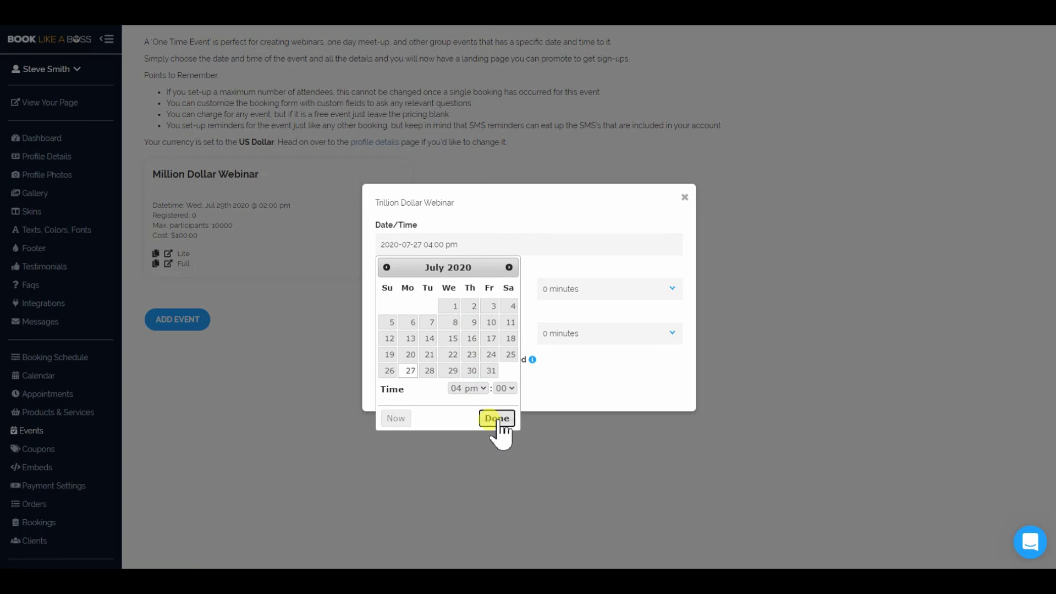
{"action": "left_click", "coordinate": [496, 418]}
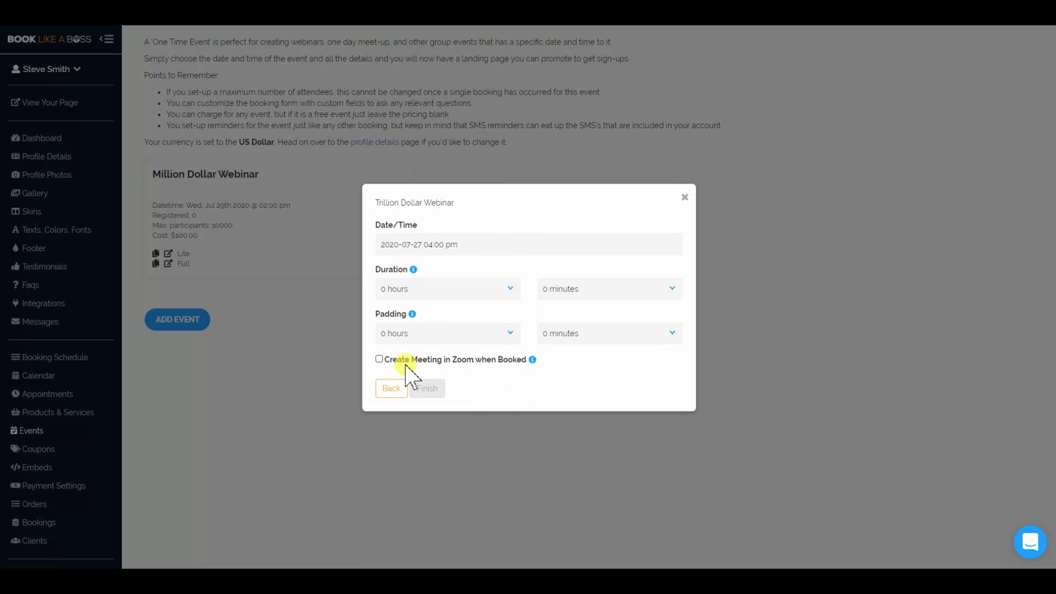
Step: Set the new event's duration to 1 hour and its padding to 30 minutes
{"action": "left_click", "coordinate": [448, 287]}
{"action": "left_click", "coordinate": [434, 329]}
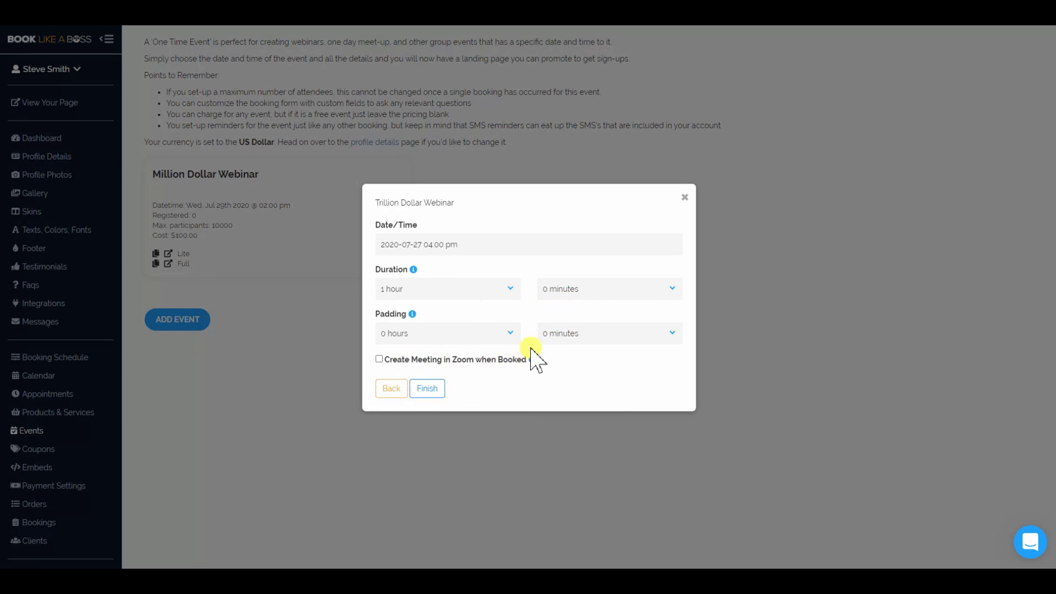
{"action": "left_click", "coordinate": [546, 333]}
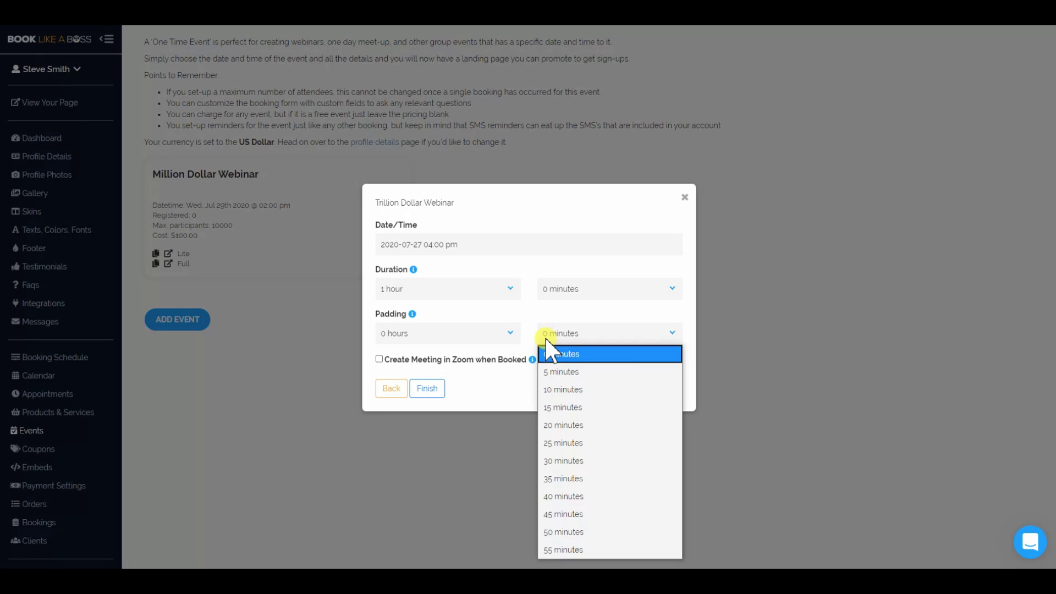
{"action": "left_click", "coordinate": [562, 460]}
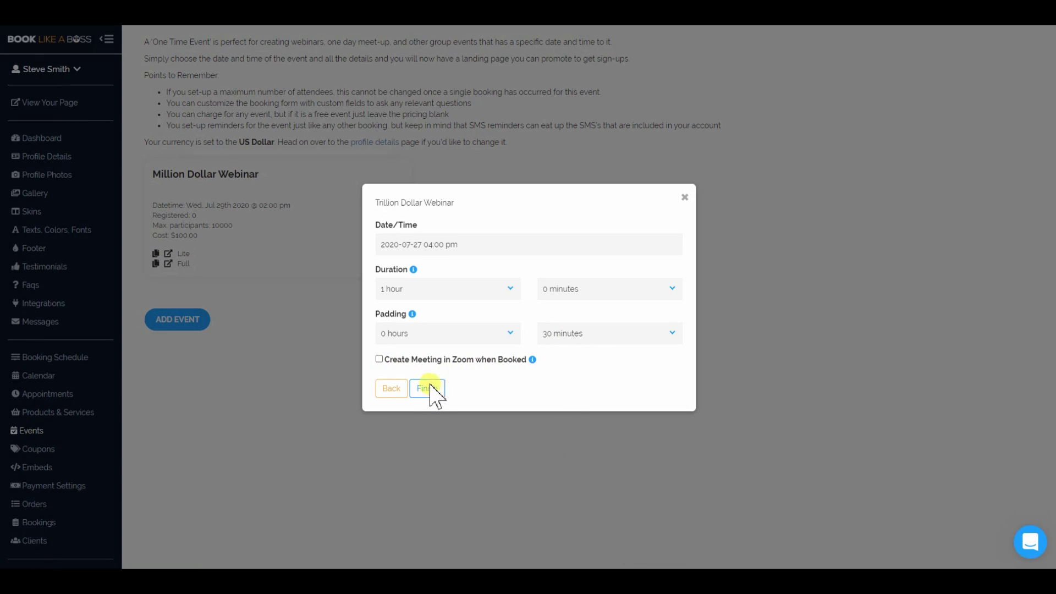
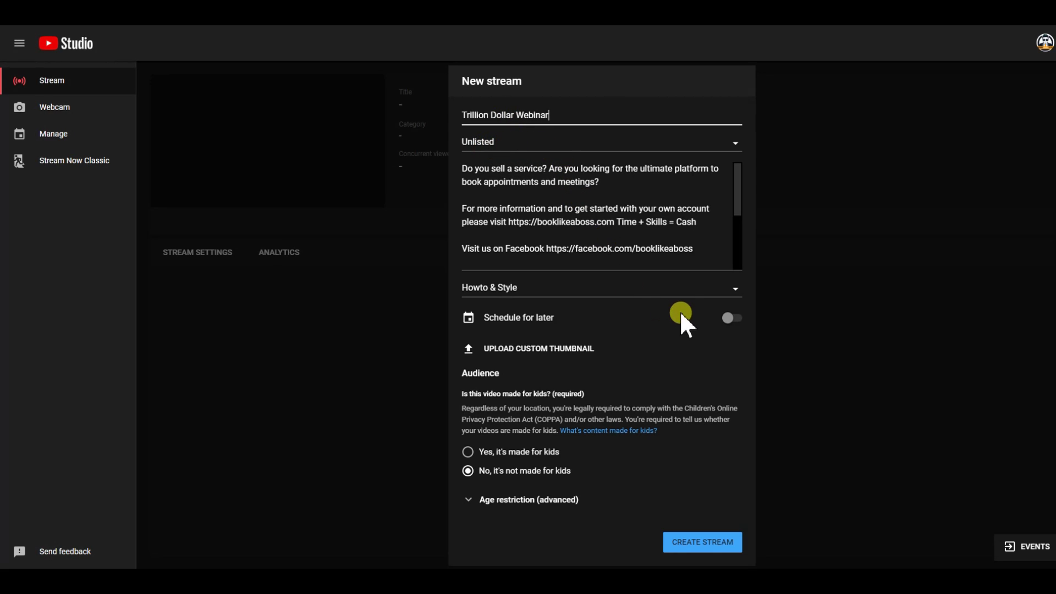
Step: Schedule the Trillion Dollar Webinar stream for Mon, Jul 27 at 4:00 PM and create the stream
{"action": "left_click", "coordinate": [727, 318]}
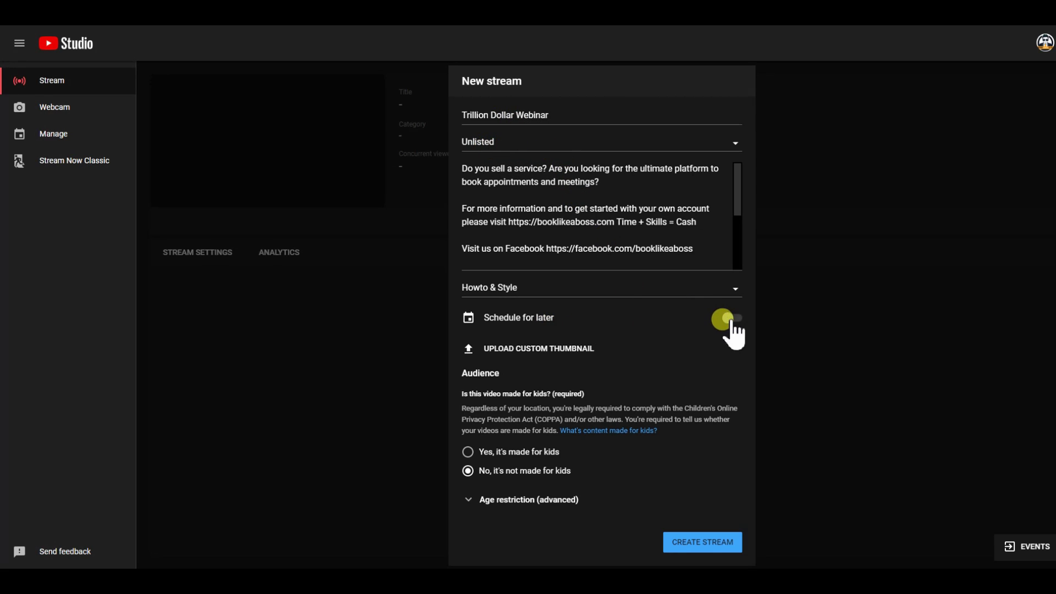
{"action": "left_click", "coordinate": [553, 339]}
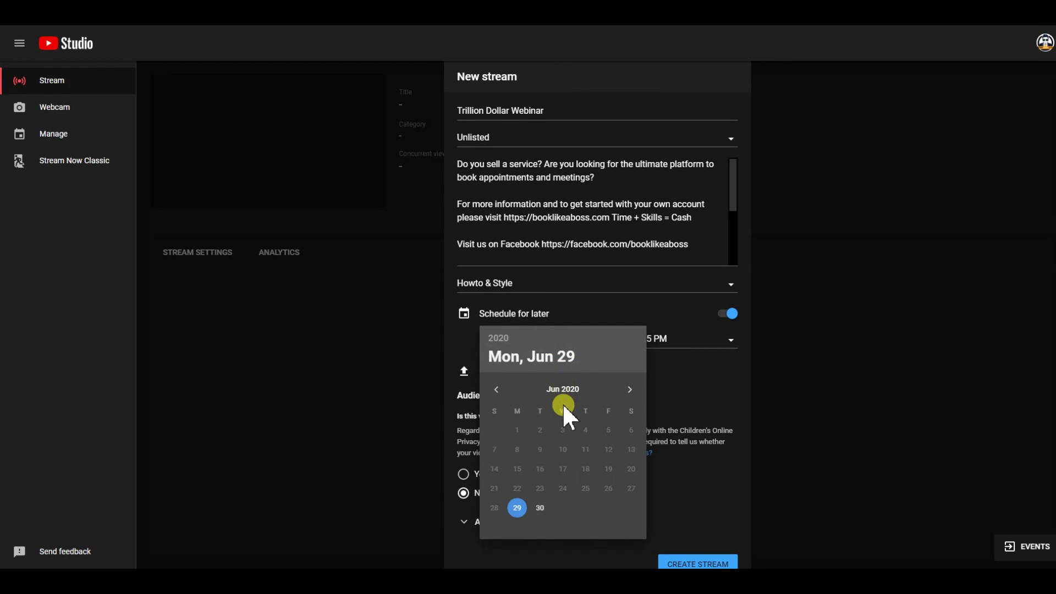
{"action": "left_click", "coordinate": [630, 389]}
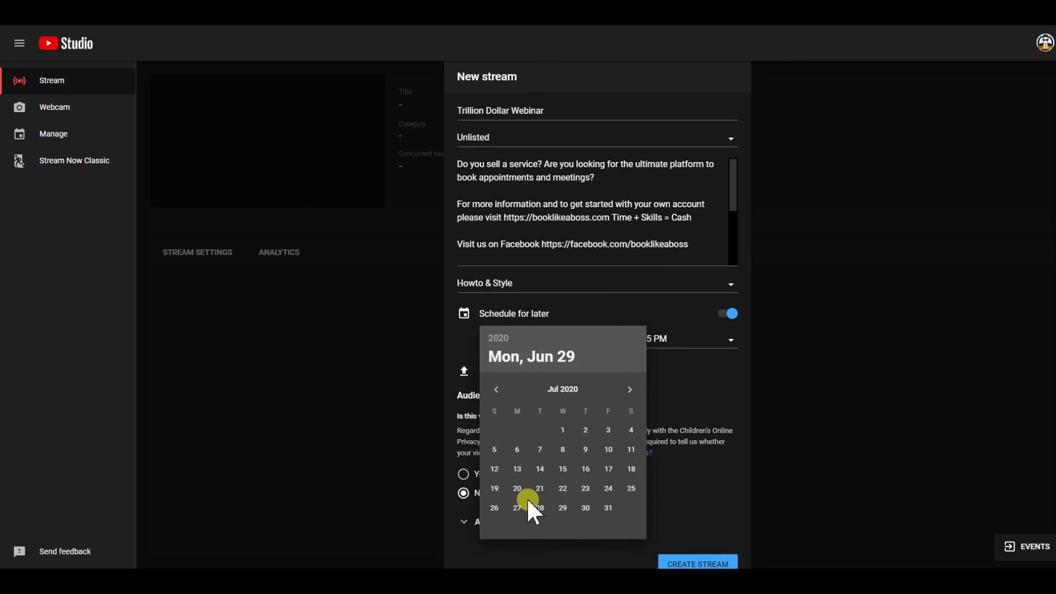
{"action": "left_click", "coordinate": [517, 507]}
{"action": "left_click", "coordinate": [682, 340]}
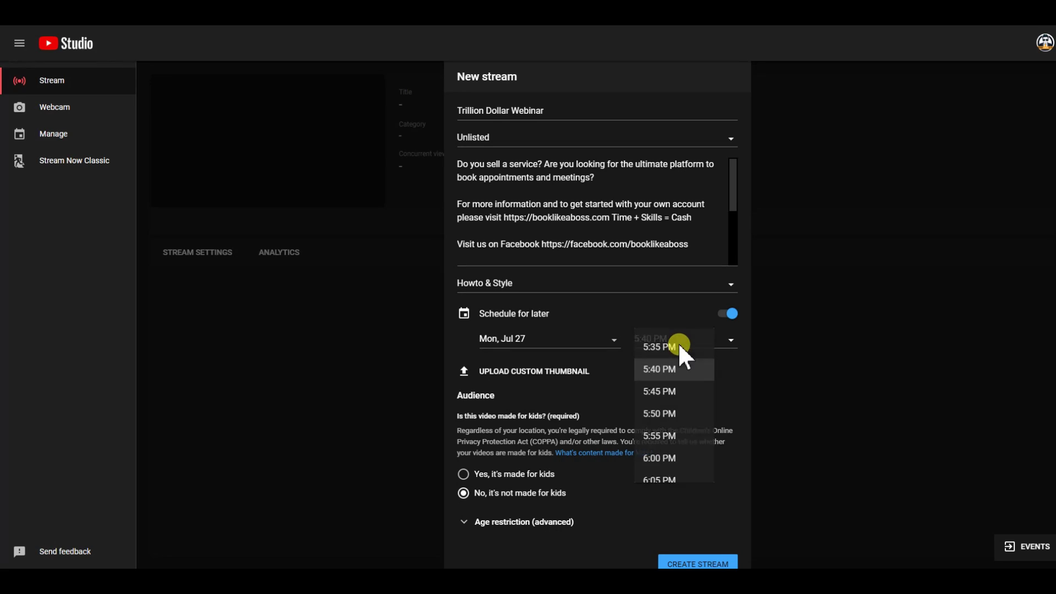
{"action": "scroll", "coordinate": [681, 371], "scroll_direction": "up", "scroll_amount": 5}
{"action": "scroll", "coordinate": [674, 369], "scroll_direction": "up", "scroll_amount": 4}
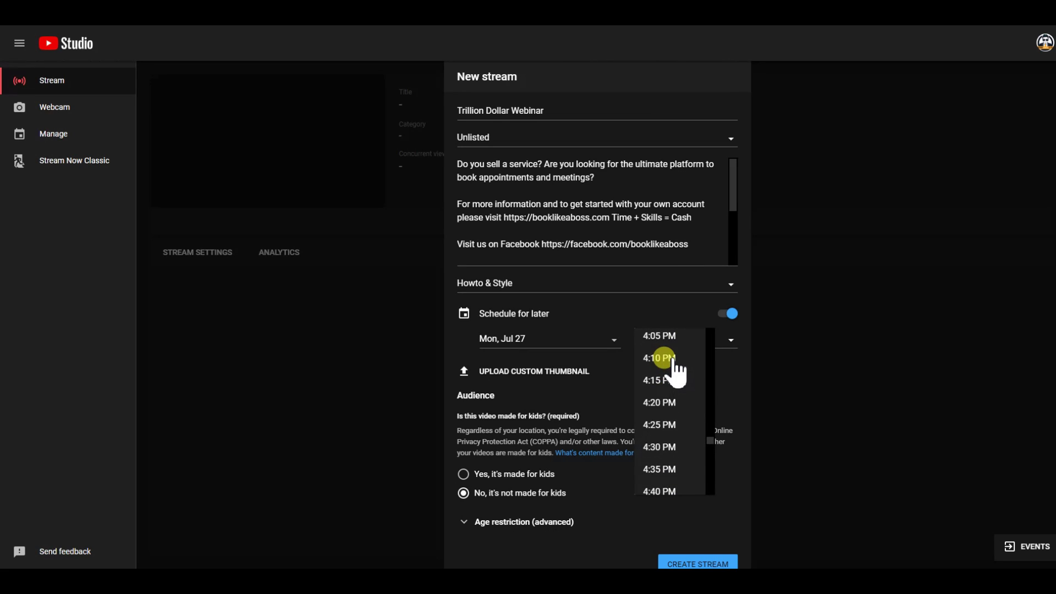
{"action": "scroll", "coordinate": [670, 365], "scroll_direction": "up", "scroll_amount": 1}
{"action": "left_click", "coordinate": [667, 365]}
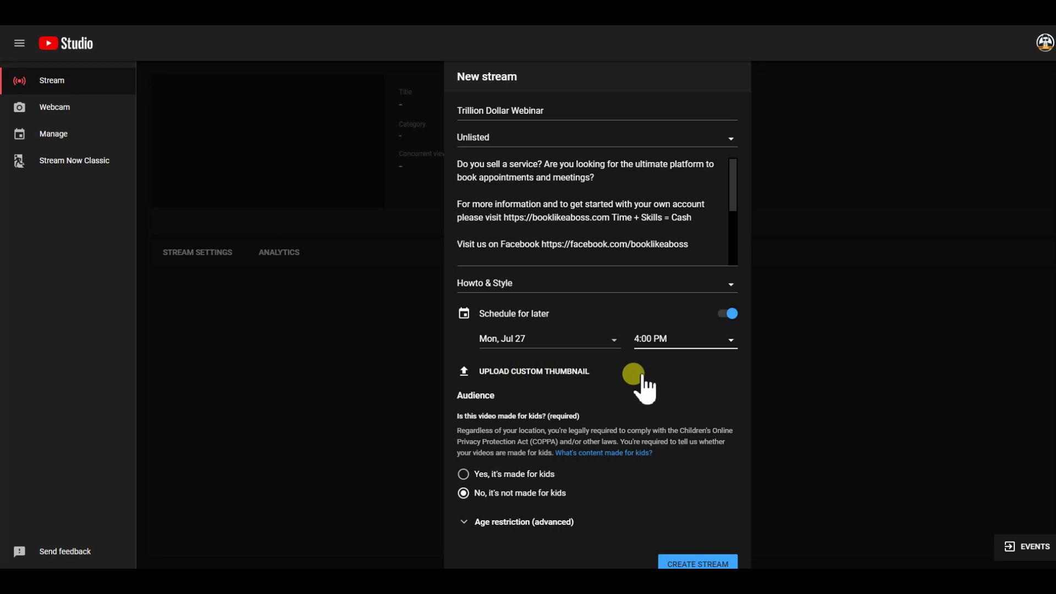
{"action": "scroll", "coordinate": [644, 495], "scroll_direction": "down", "scroll_amount": 1}
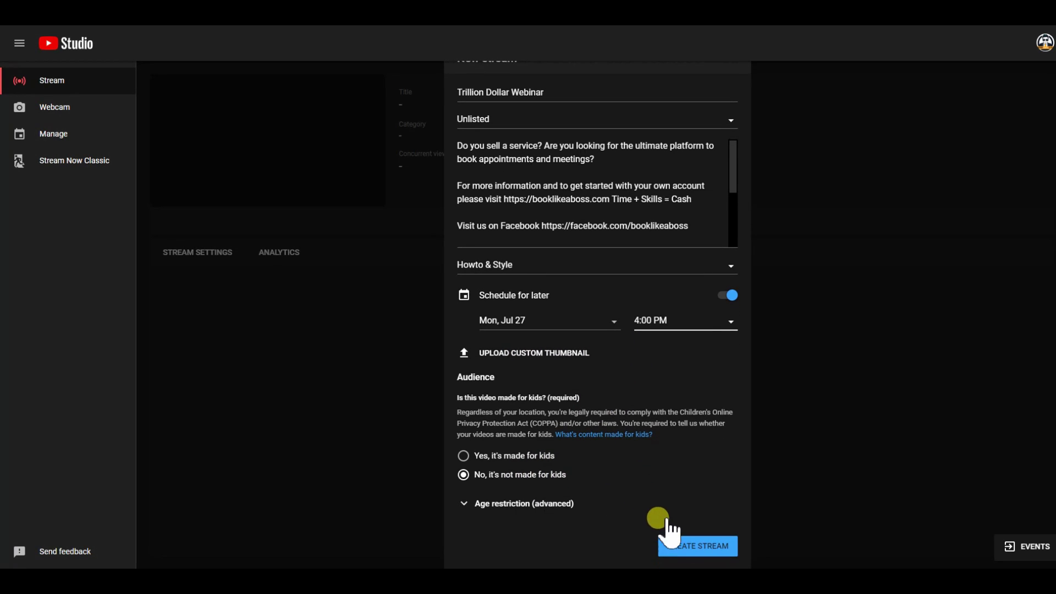
{"action": "left_click", "coordinate": [688, 544]}
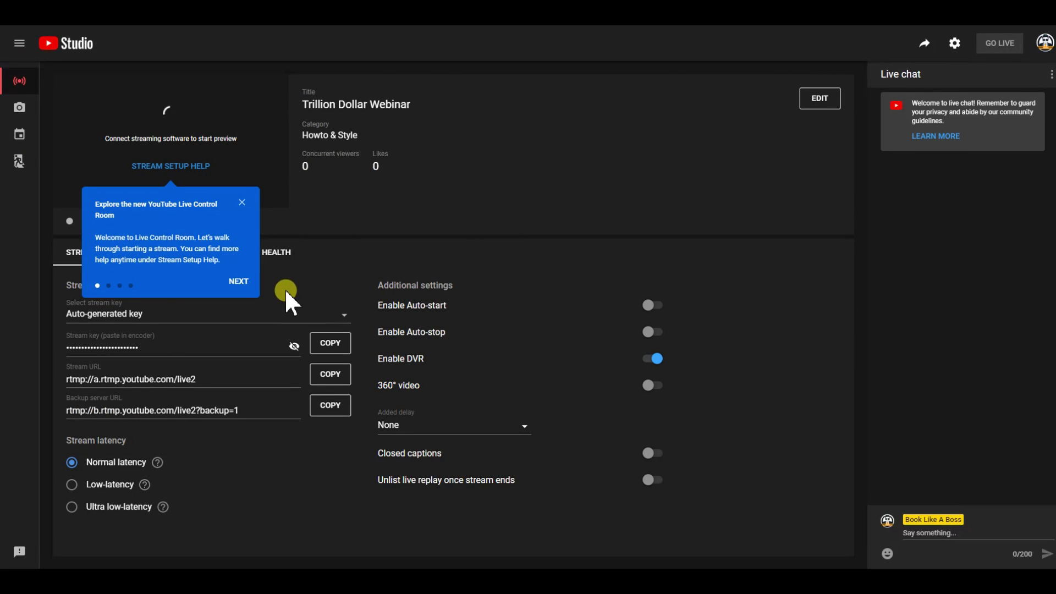
Step: Go through and dismiss the Live Control Room introduction tips, and copy the primary stream URL
{"action": "left_click", "coordinate": [231, 280]}
{"action": "left_click", "coordinate": [360, 313]}
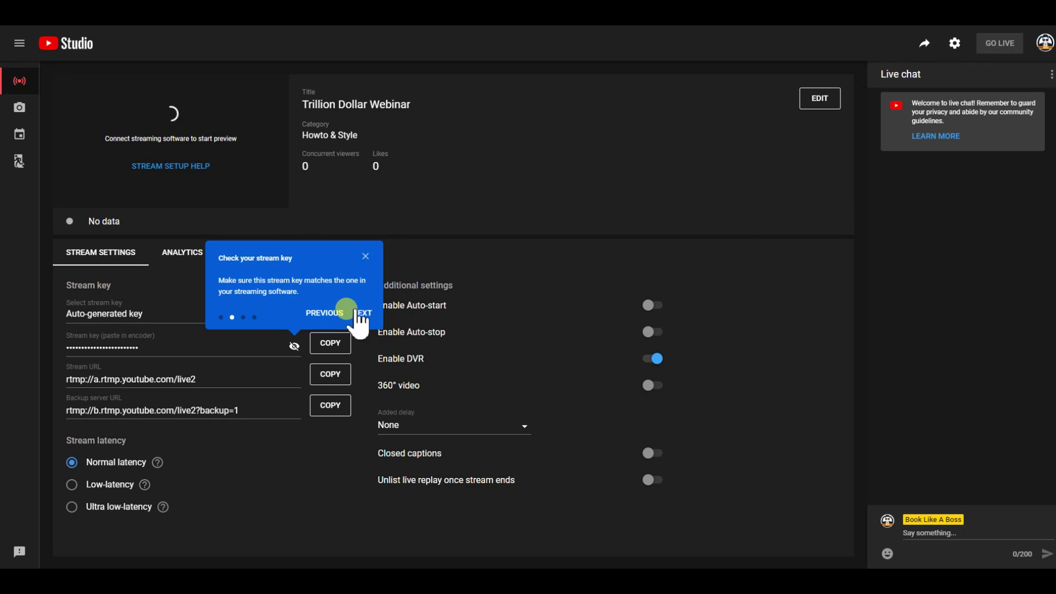
{"action": "left_click", "coordinate": [252, 259]}
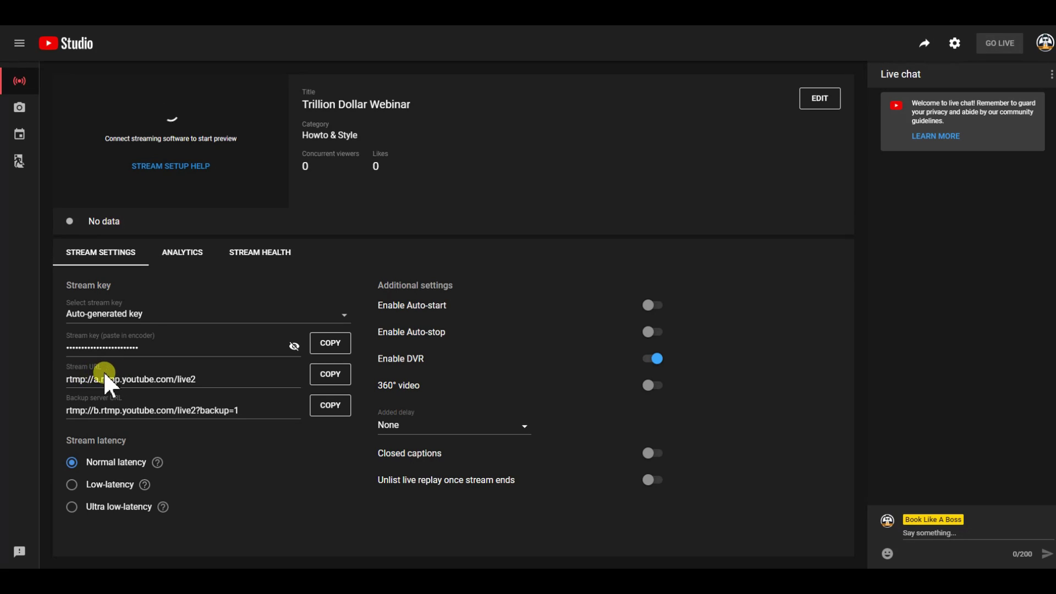
{"action": "left_click", "coordinate": [331, 377]}
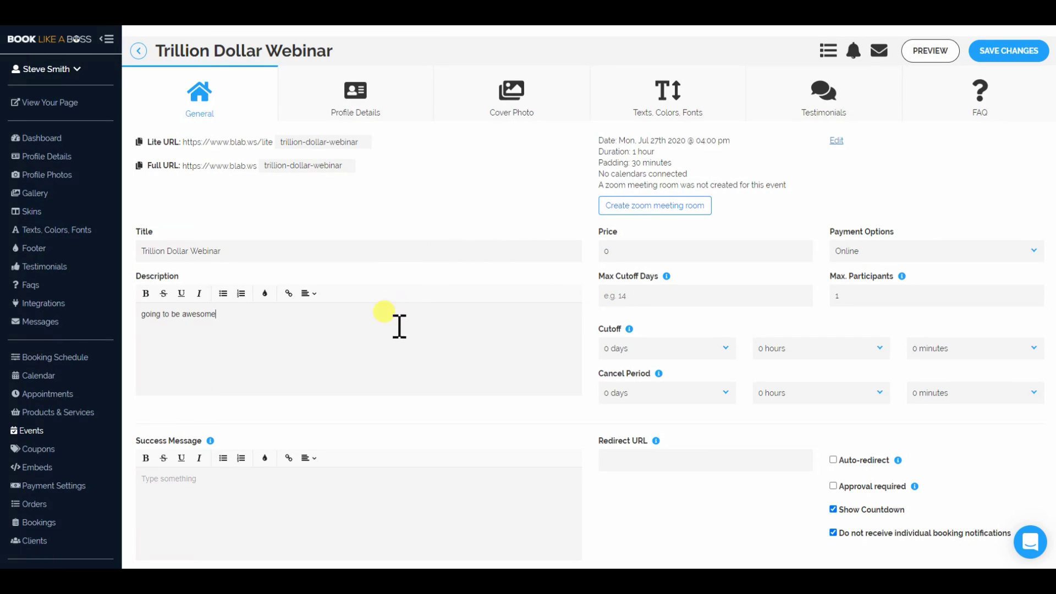
Step: Set the event's success message to "Here is the unique streaming URL: rtmp://a.rtmp.youtube.com/live2" and save the event
{"action": "scroll", "coordinate": [320, 484], "scroll_direction": "down", "scroll_amount": 1}
{"action": "scroll", "coordinate": [320, 484], "scroll_direction": "down", "scroll_amount": 1}
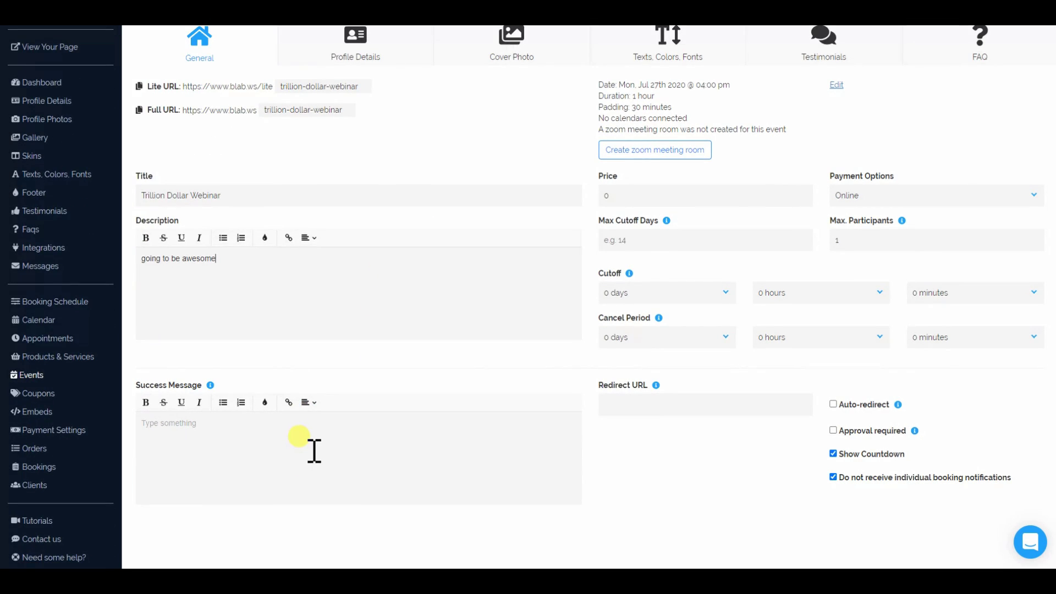
{"action": "left_click", "coordinate": [377, 440]}
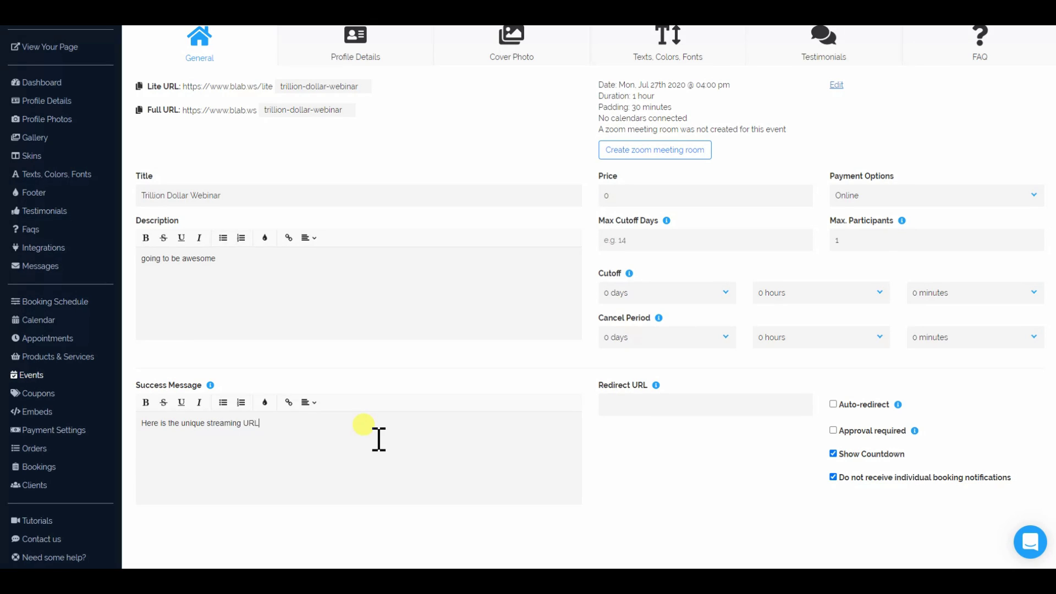
{"action": "key", "text": "ctrl+v"}
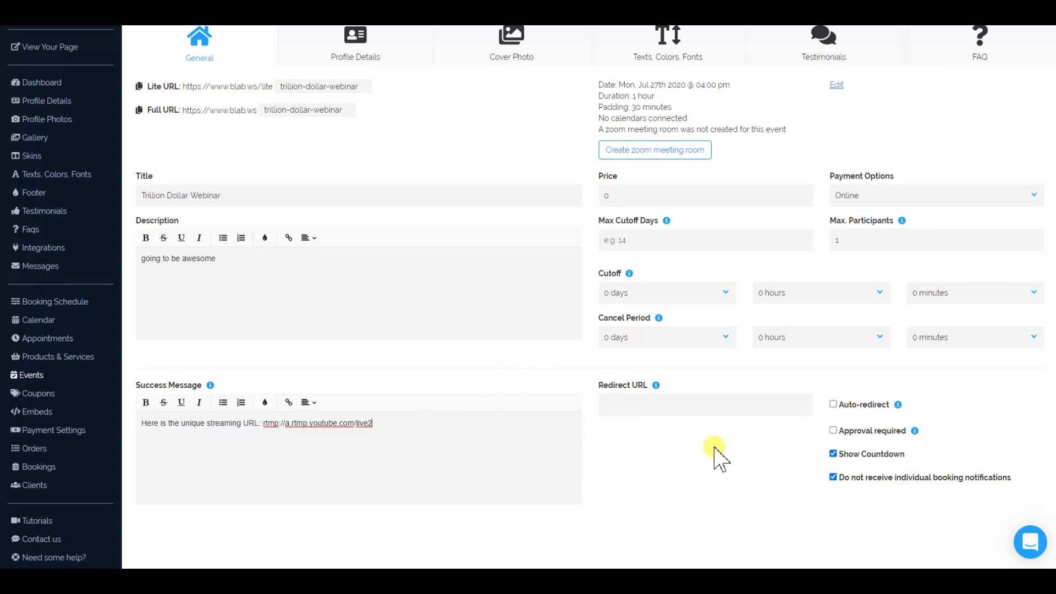
{"action": "scroll", "coordinate": [765, 471], "scroll_direction": "up", "scroll_amount": 2}
{"action": "left_click", "coordinate": [1009, 50]}
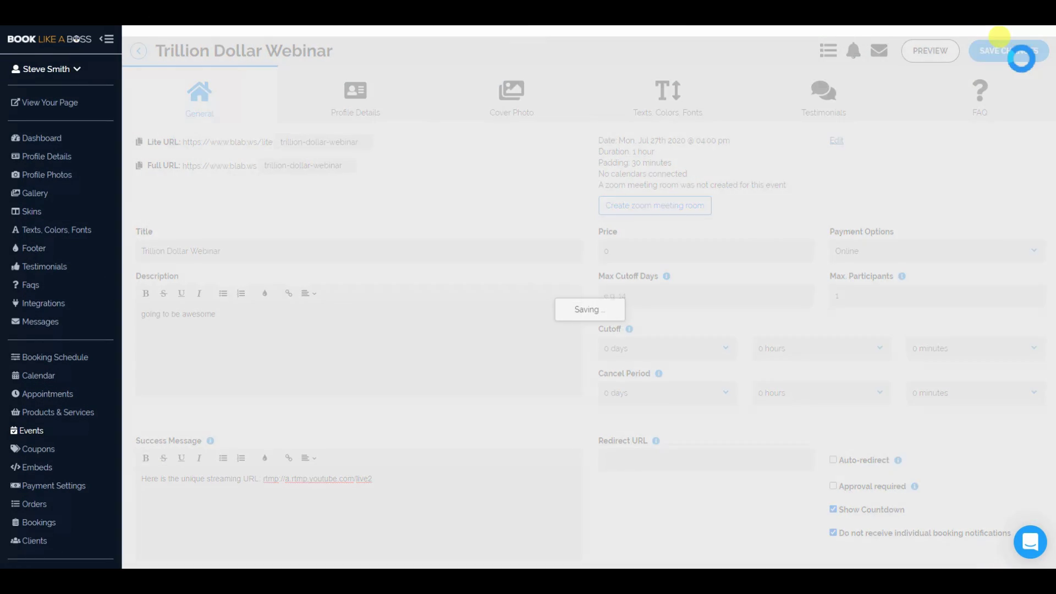
Step: Save a non-global confirmation email reading "Looking forward to seeing you at the live event!" and "Here is the streaming link to join: rtmp://a.rtmp.youtube.com/live2"
{"action": "left_click", "coordinate": [879, 52]}
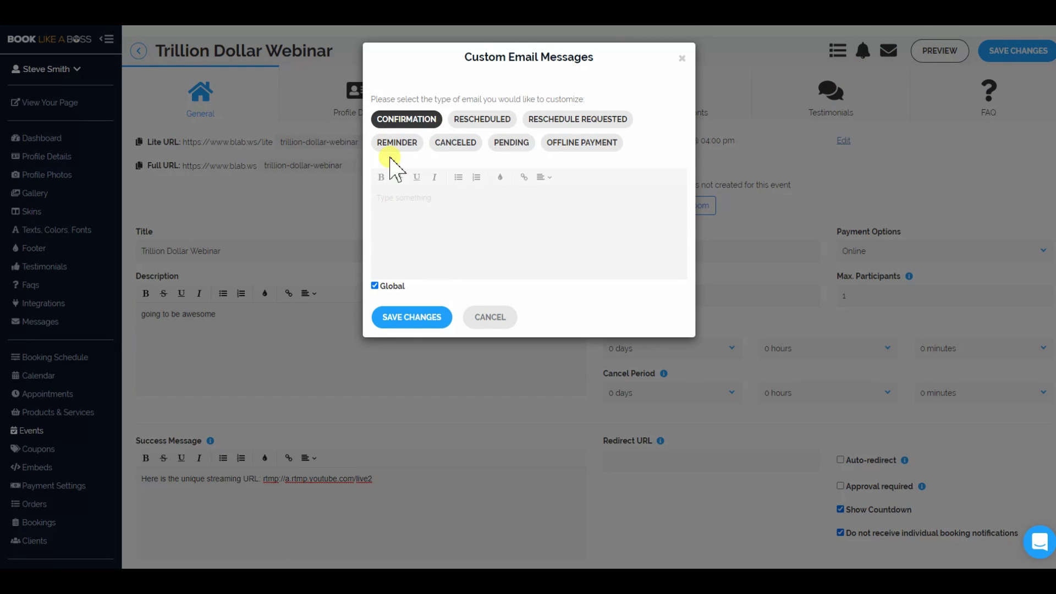
{"action": "left_click", "coordinate": [375, 285]}
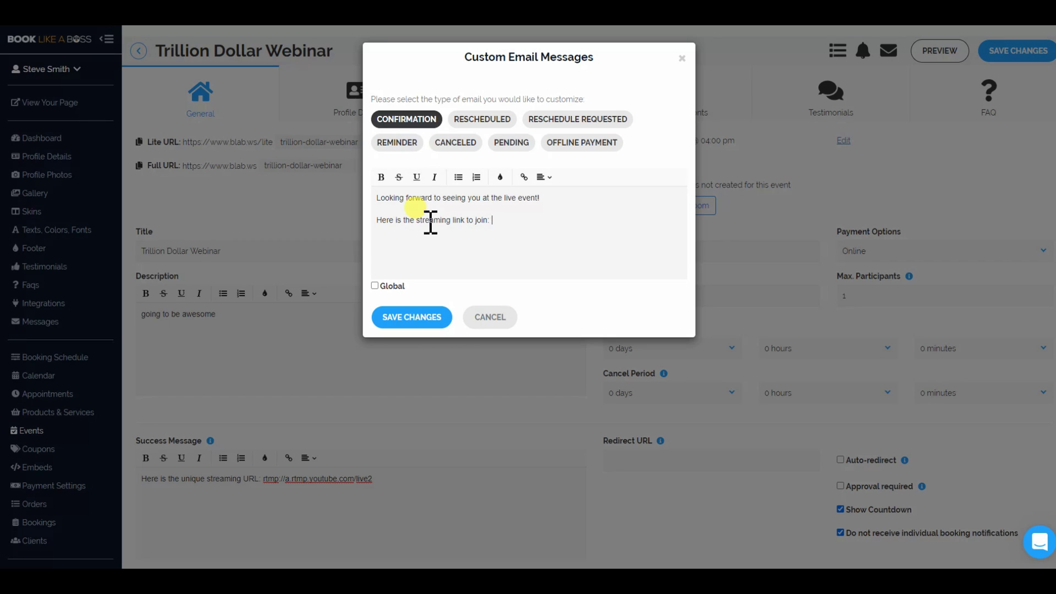
{"action": "type", "text": "rtmp://a.rtmp.youtube.com/live2"}
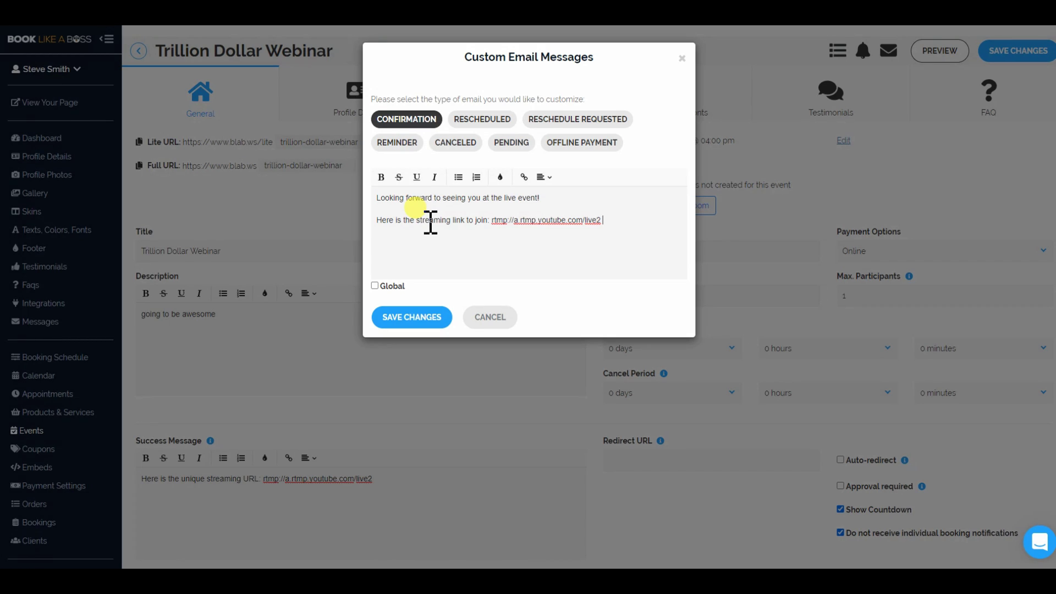
{"action": "left_click", "coordinate": [410, 318]}
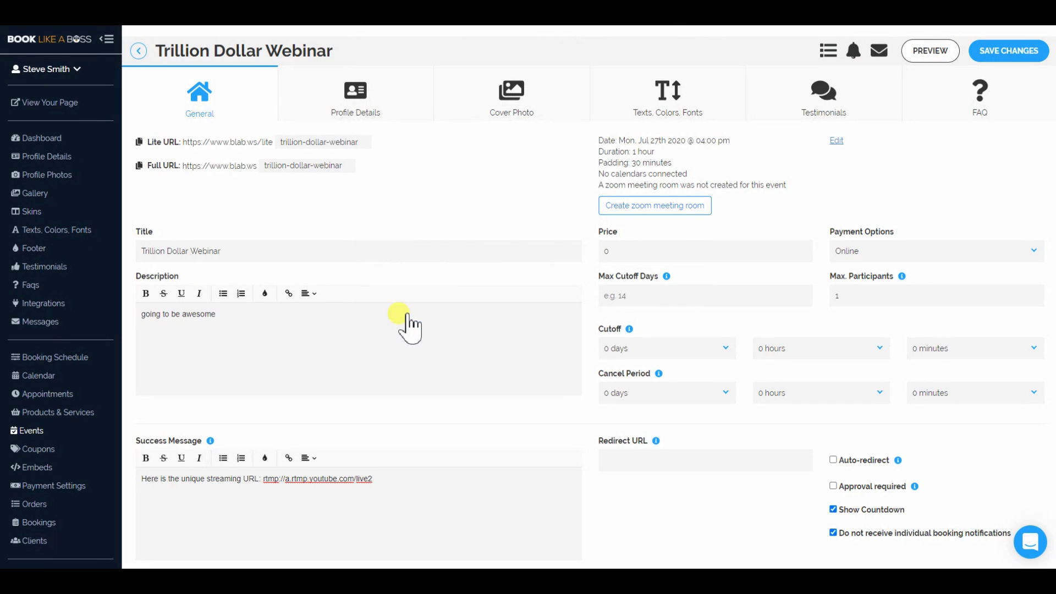
Step: Save a non-global custom reminder email reading "Here is the link to join: rtmp://a.rtmp.youtube.com/live2"
{"action": "left_click", "coordinate": [878, 50]}
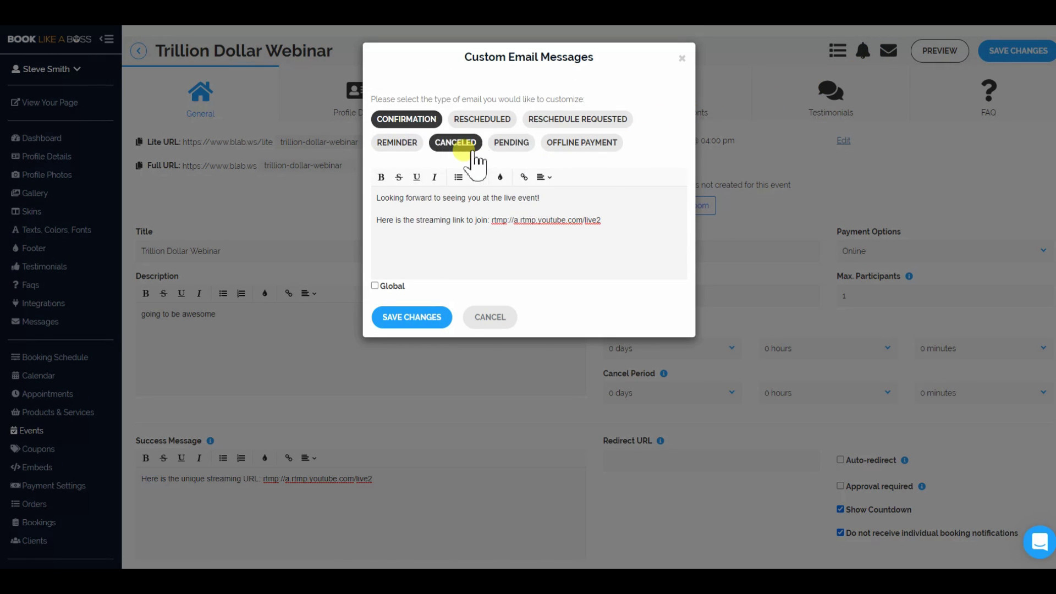
{"action": "left_click", "coordinate": [398, 144]}
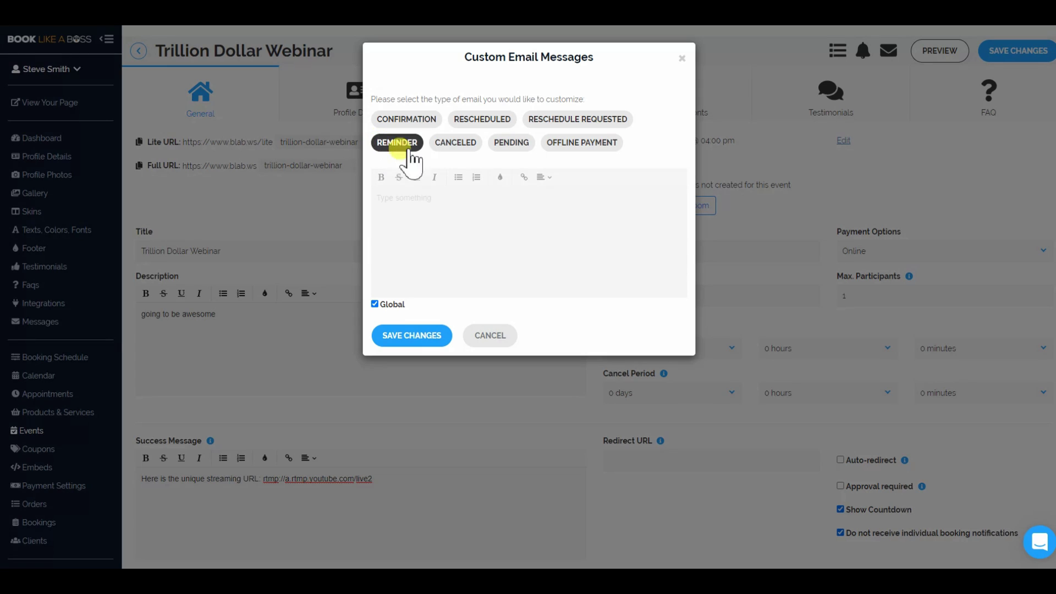
{"action": "left_click", "coordinate": [376, 304]}
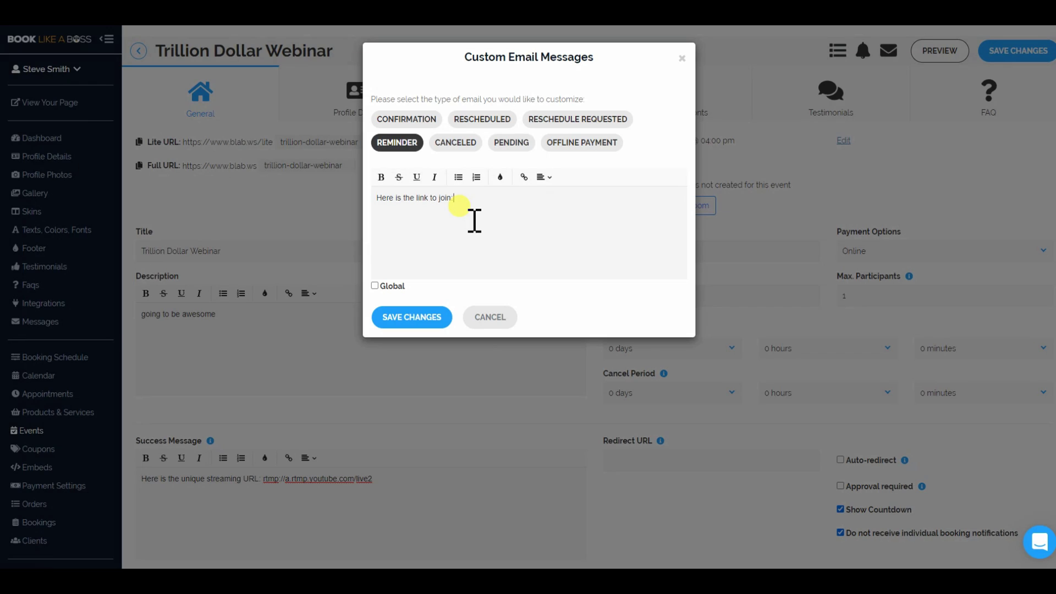
{"action": "type", "text": "rtmp://a.rtmp.youtube.com/live2"}
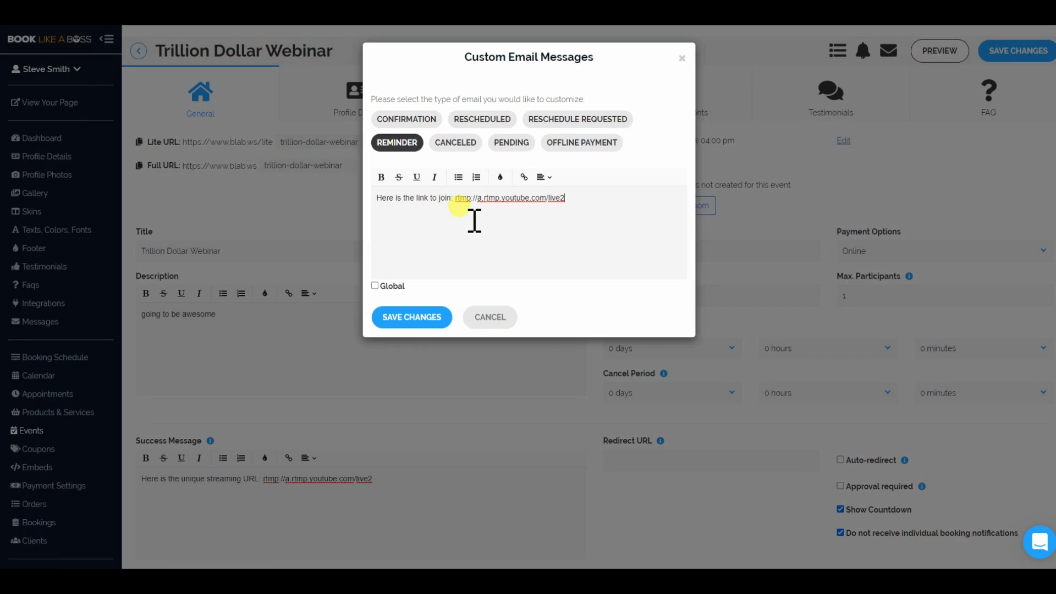
{"action": "left_click", "coordinate": [416, 318]}
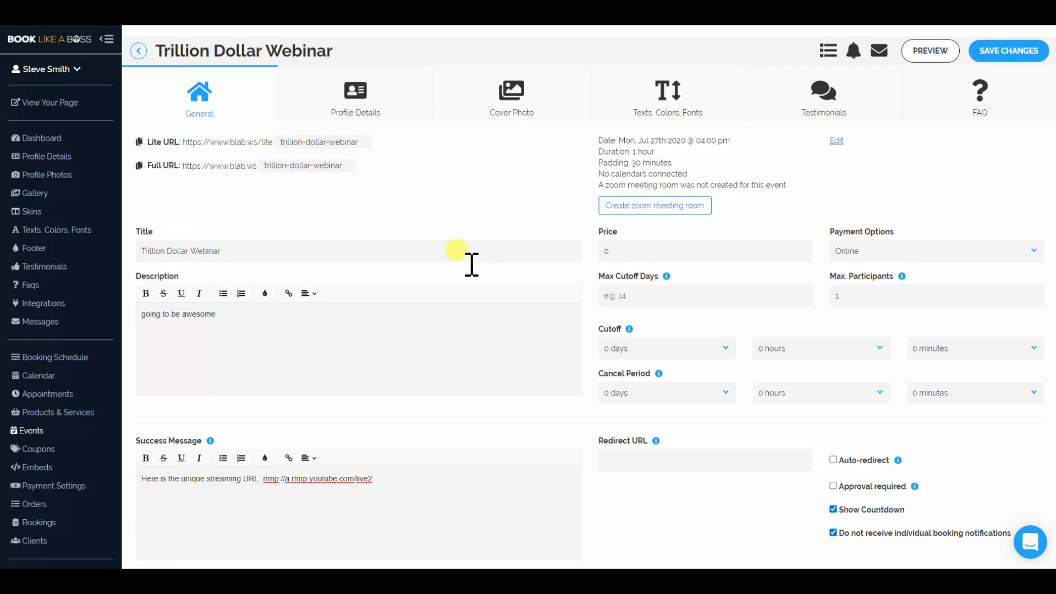
Step: Add an email reminder for the event that goes out 3 days before the booking to the client only
{"action": "left_click", "coordinate": [853, 54]}
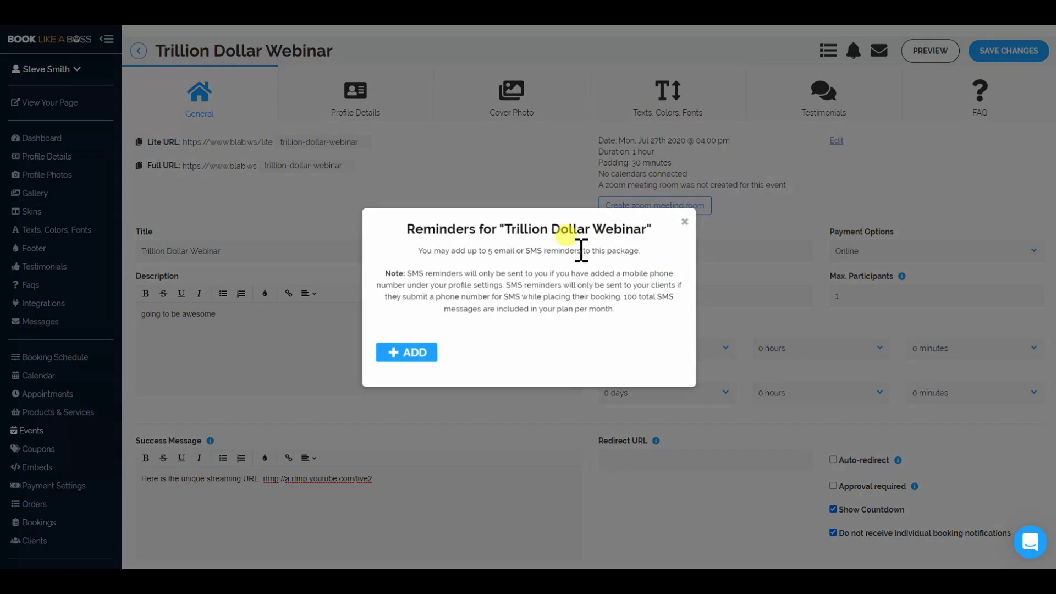
{"action": "left_click", "coordinate": [406, 354]}
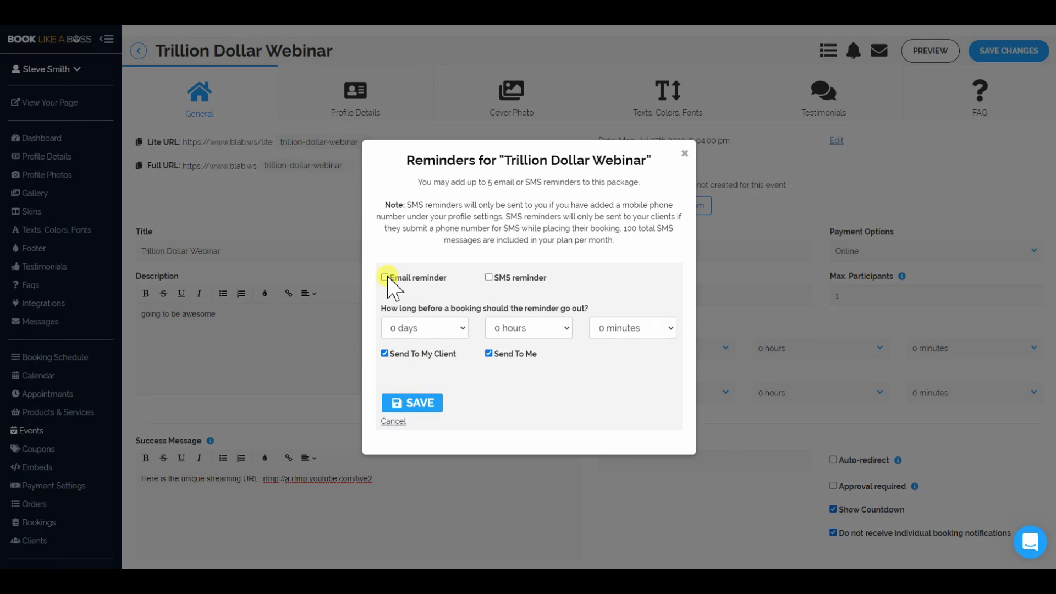
{"action": "left_click", "coordinate": [460, 328]}
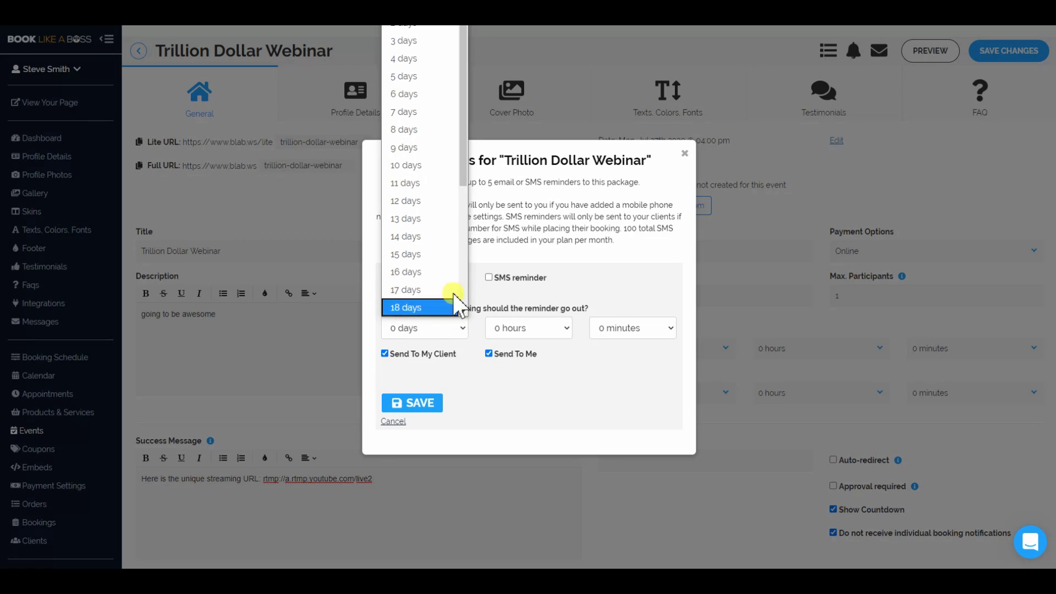
{"action": "left_click", "coordinate": [443, 45]}
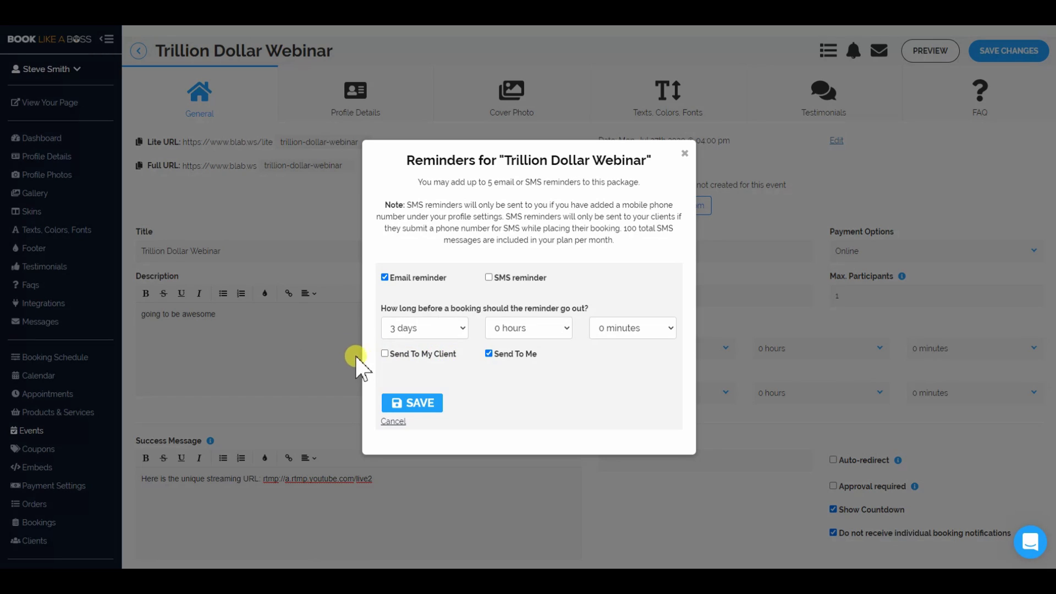
{"action": "left_click", "coordinate": [384, 354]}
{"action": "left_click", "coordinate": [488, 354]}
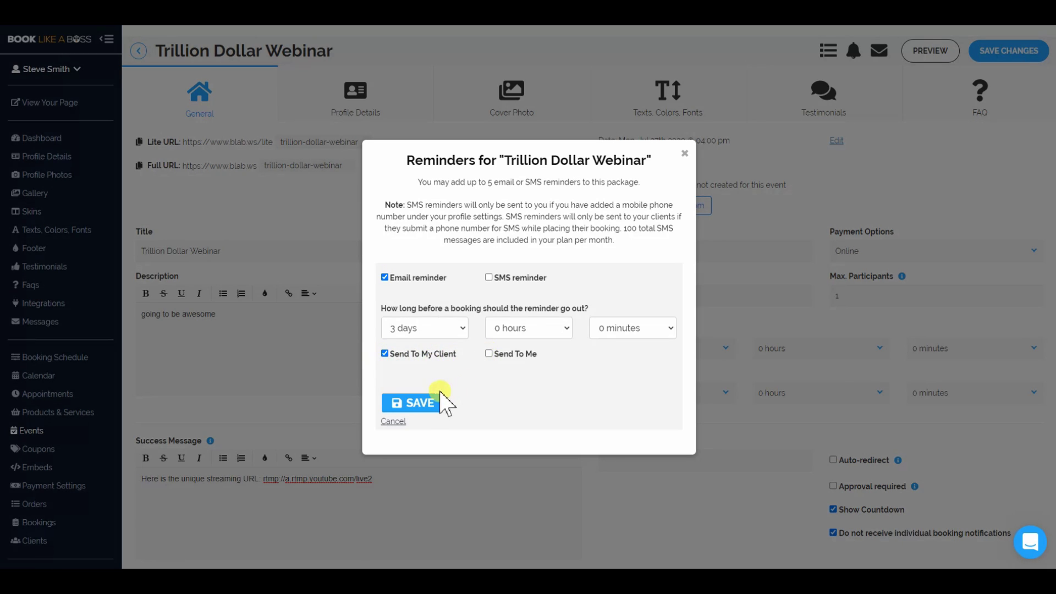
{"action": "left_click", "coordinate": [431, 404]}
Step: Add a second reminder by both email and SMS, sent 1 hour before to host and client, and close the reminders dialog
{"action": "left_click", "coordinate": [418, 373]}
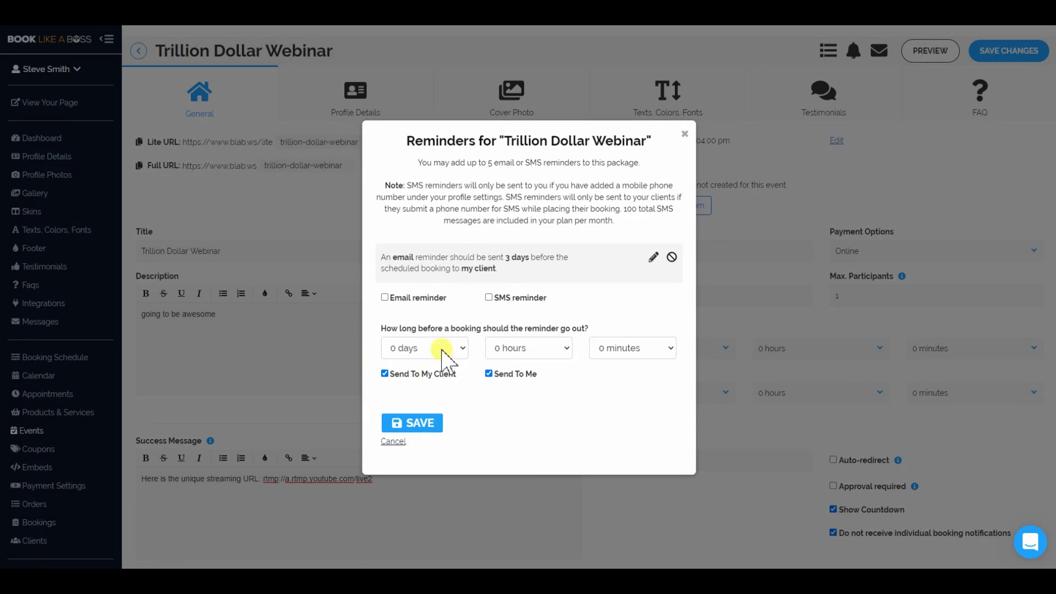
{"action": "left_click", "coordinate": [544, 354]}
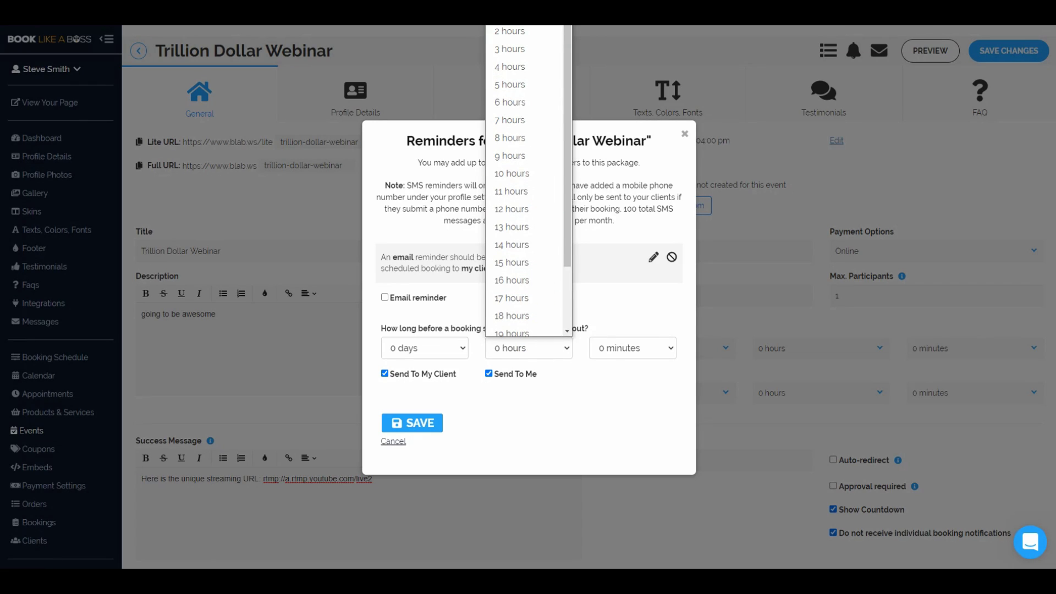
{"action": "left_click", "coordinate": [540, 209]}
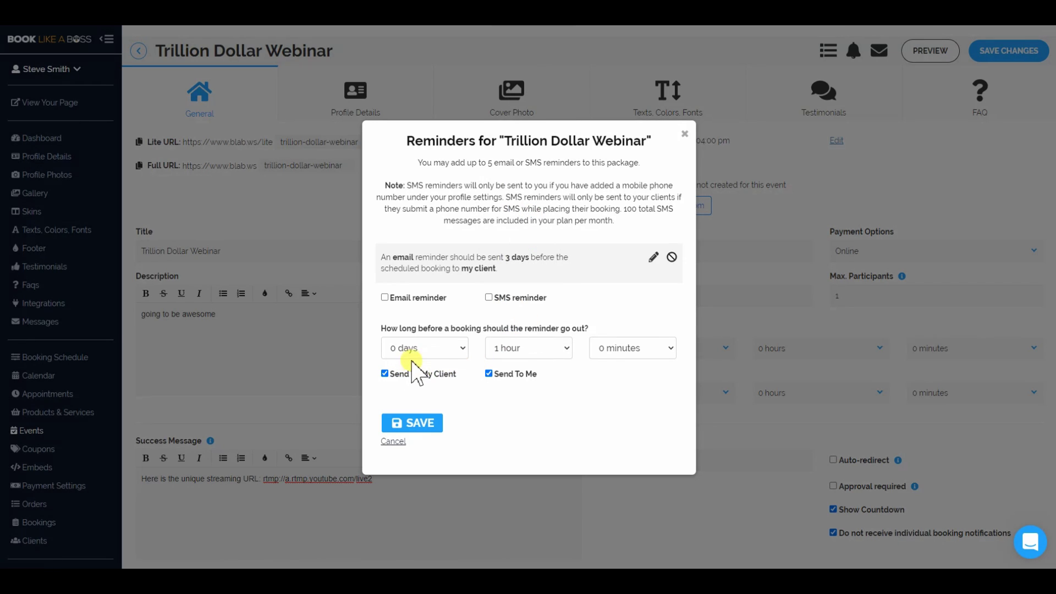
{"action": "left_click", "coordinate": [488, 296]}
{"action": "left_click", "coordinate": [385, 296]}
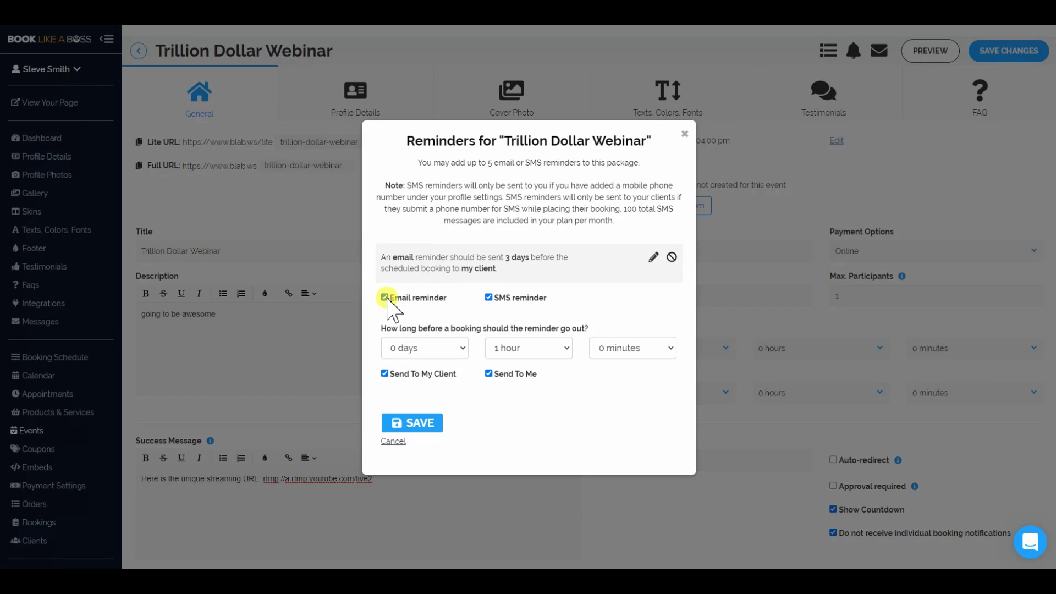
{"action": "left_click", "coordinate": [412, 424]}
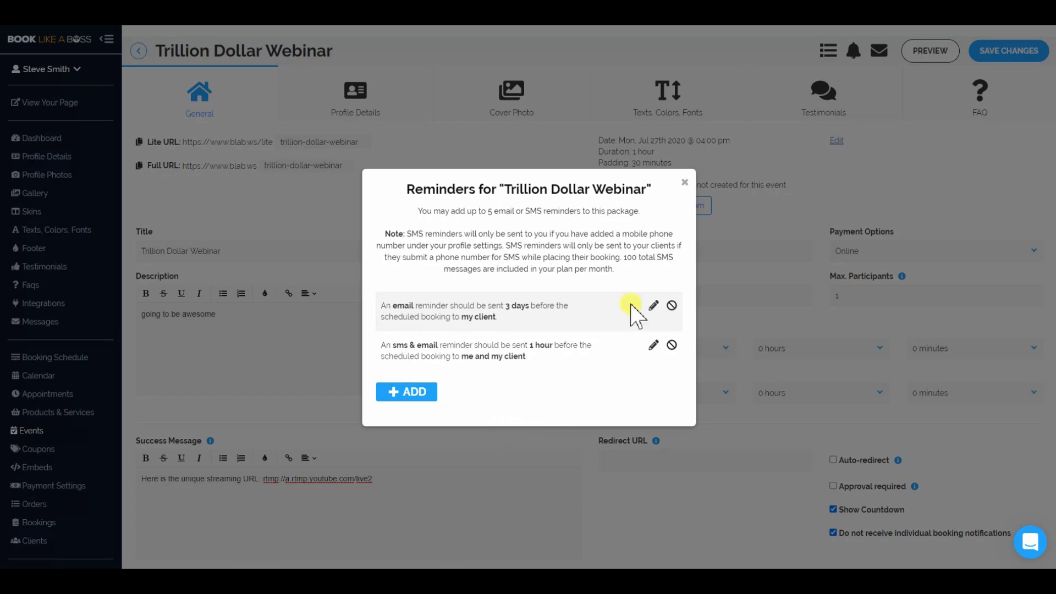
{"action": "left_click", "coordinate": [684, 182]}
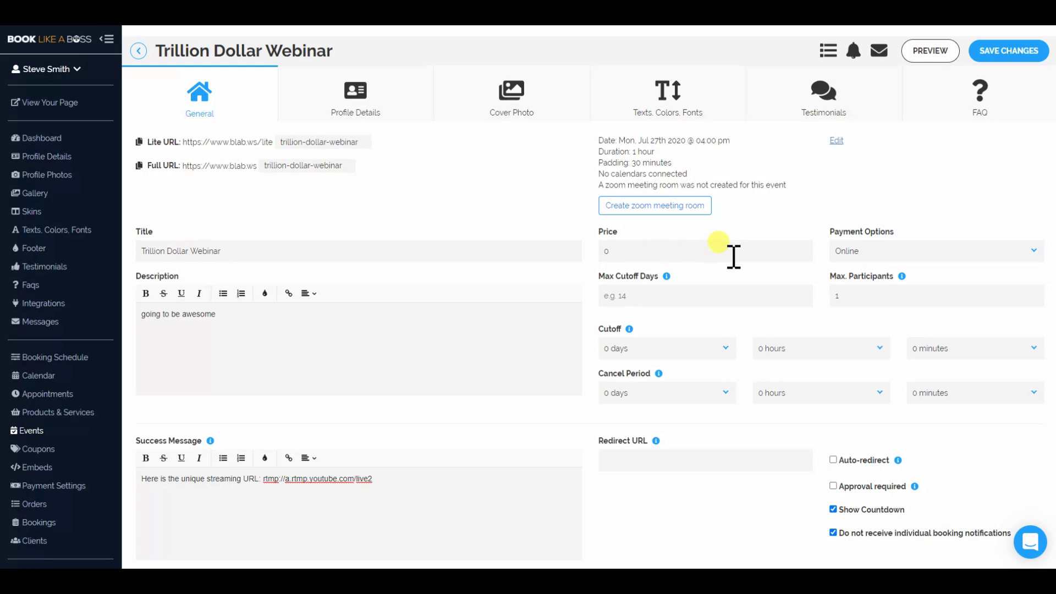
{"action": "scroll", "coordinate": [720, 339], "scroll_direction": "down", "scroll_amount": 2}
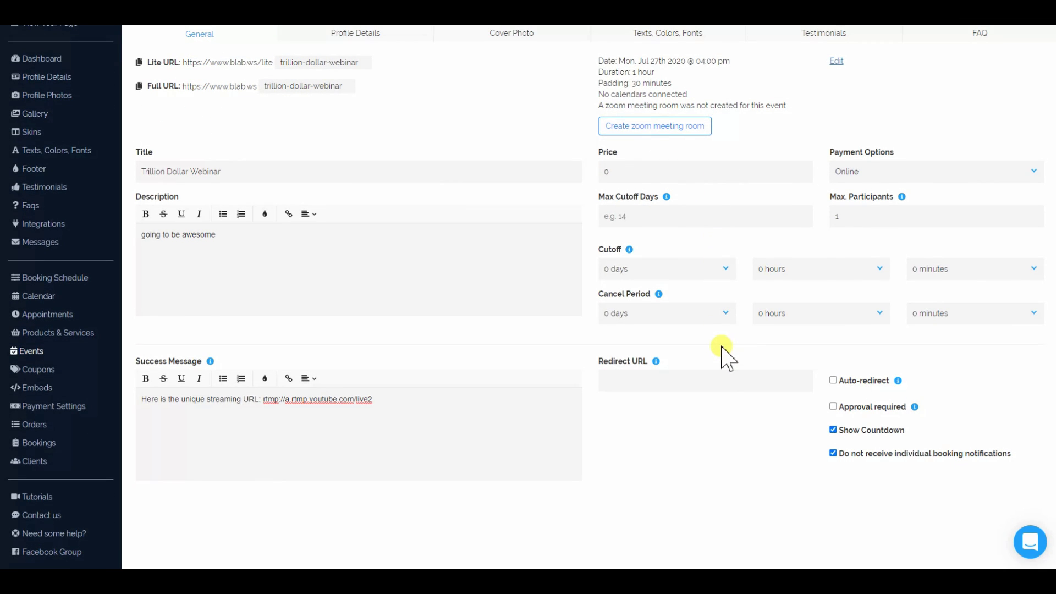
{"action": "scroll", "coordinate": [723, 355], "scroll_direction": "up", "scroll_amount": 2}
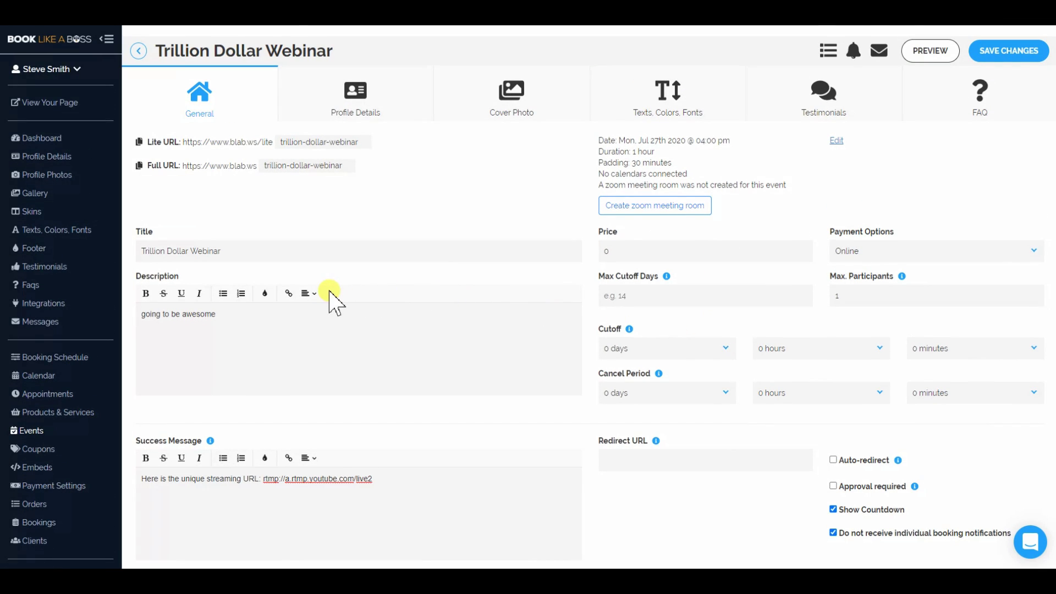
{"action": "scroll", "coordinate": [332, 299], "scroll_direction": "down", "scroll_amount": 2}
{"action": "scroll", "coordinate": [311, 321], "scroll_direction": "up", "scroll_amount": 2}
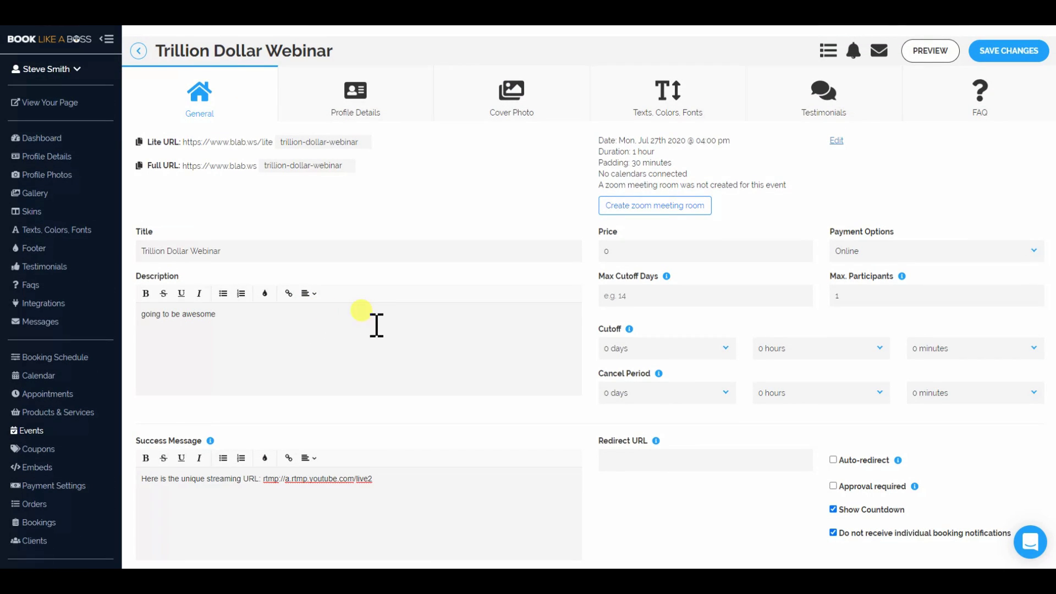